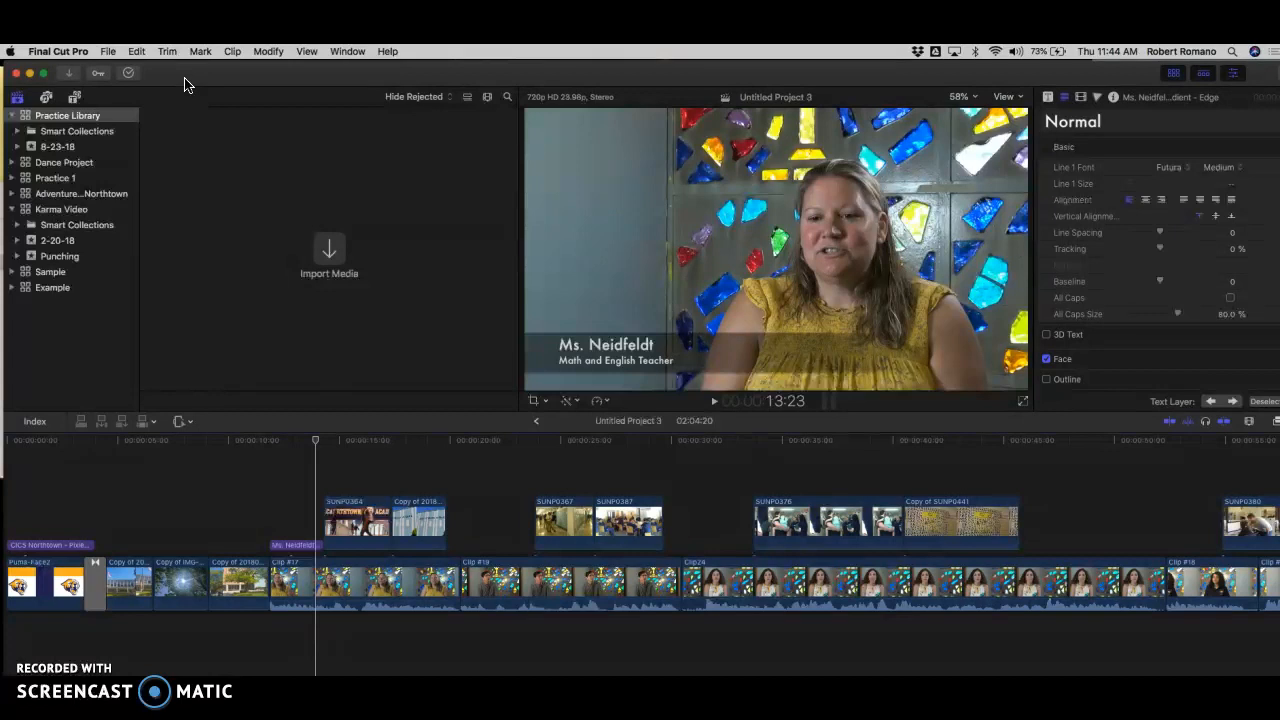
Select the 8-23-18 event in the Practice Library as the destination for new media.
click(163, 151)
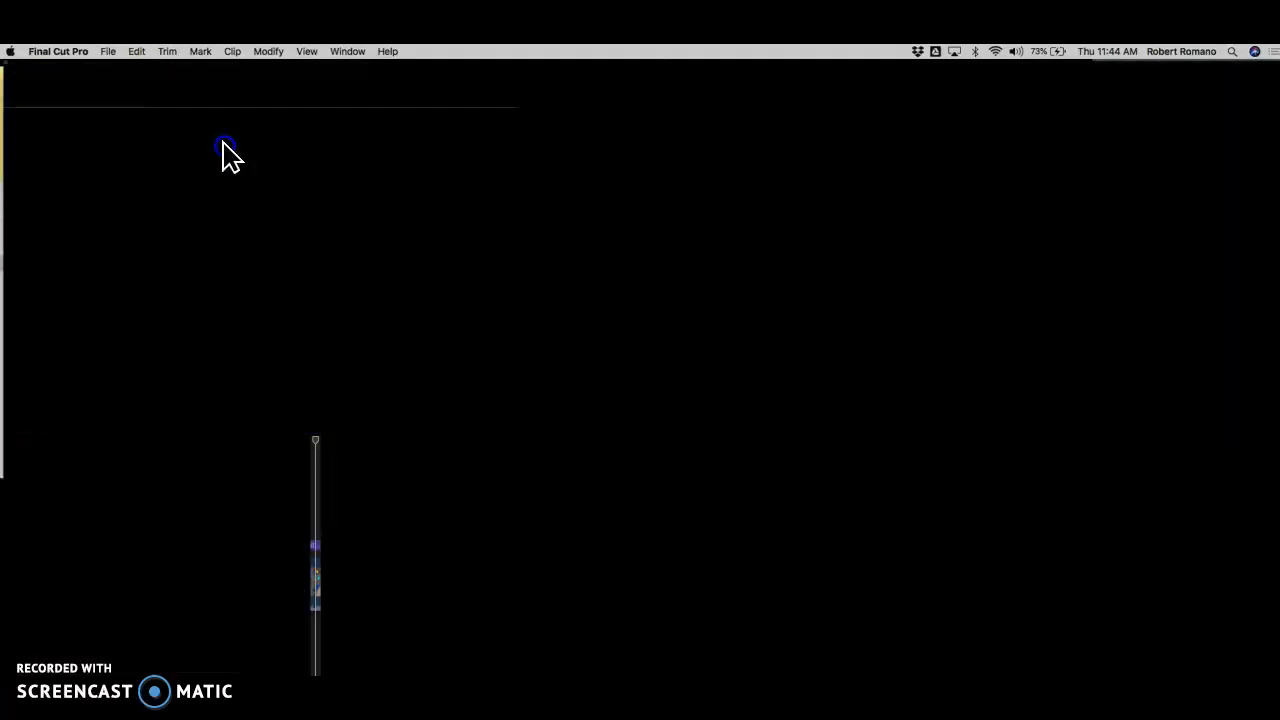
click(363, 150)
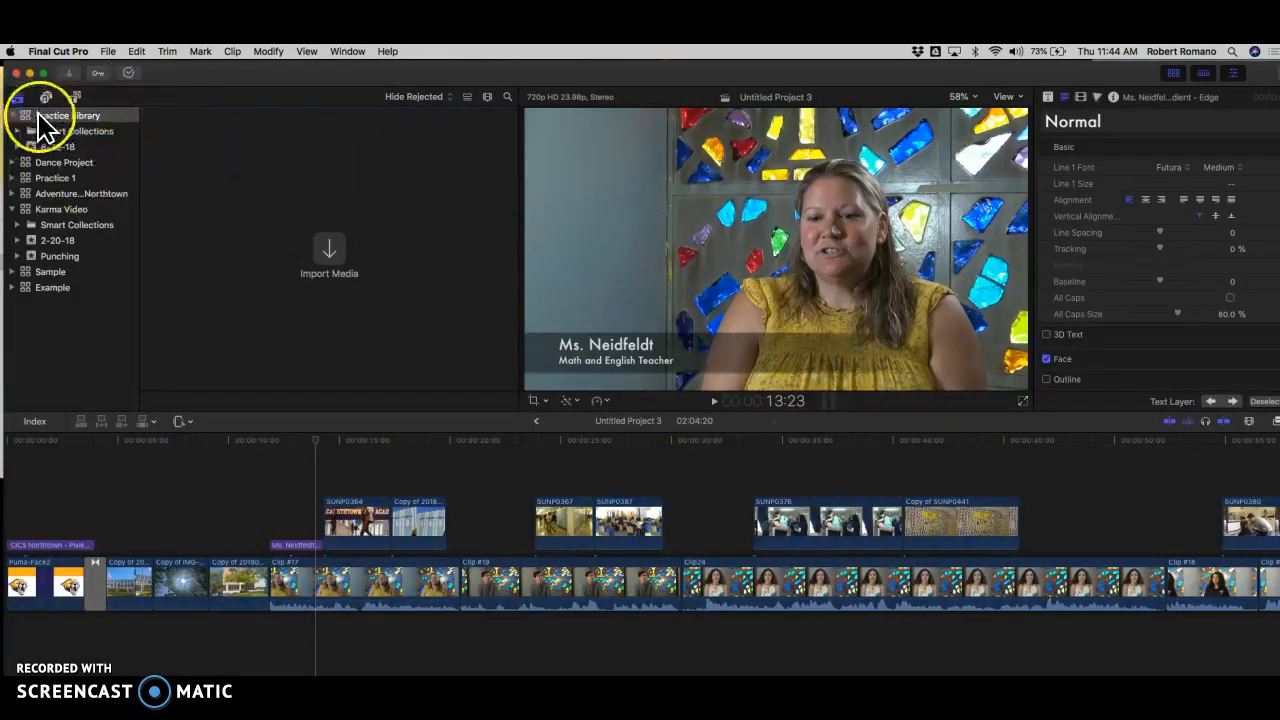
click(50, 153)
click(110, 155)
click(96, 152)
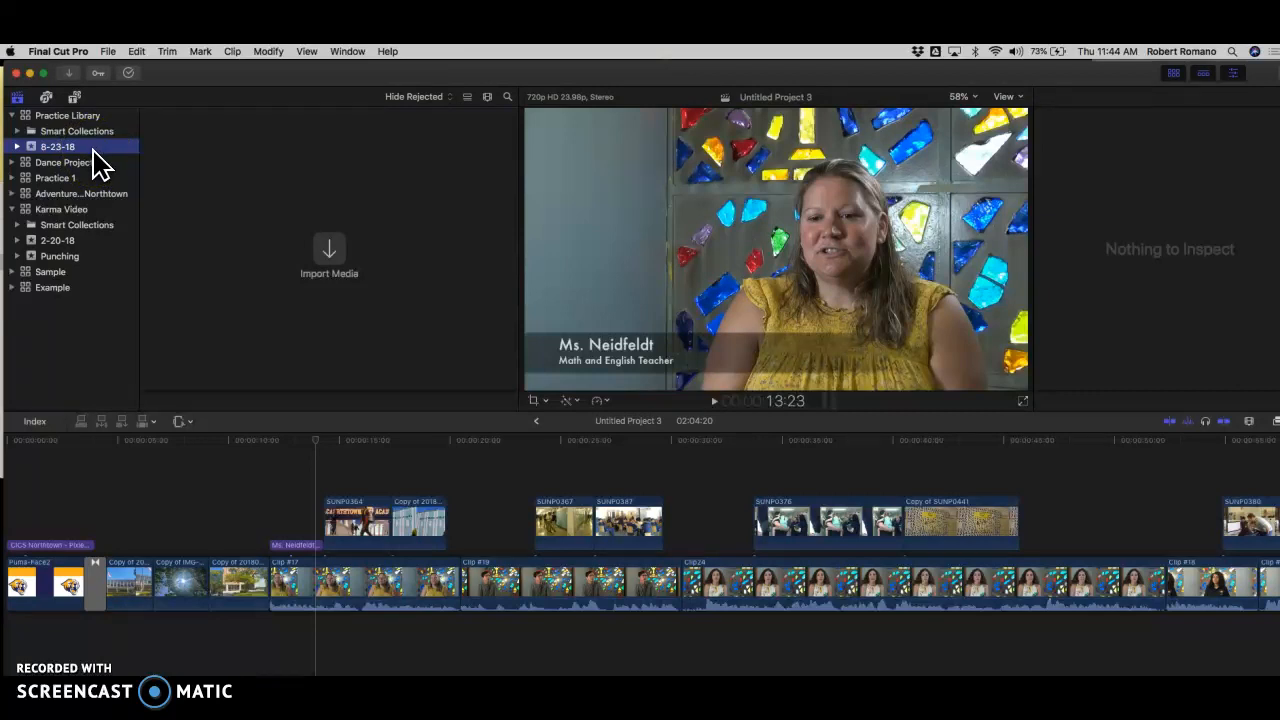
click(312, 212)
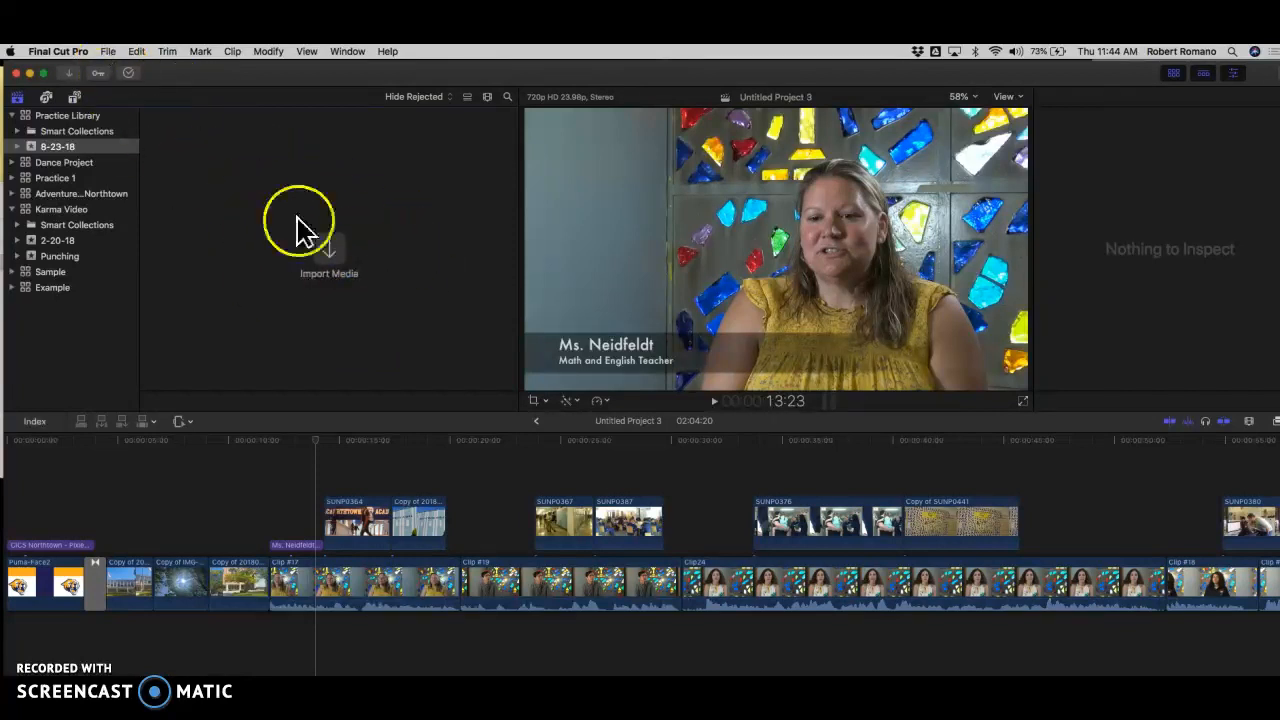
Start a media import and browse from the home folder to its Downloads folder.
click(72, 76)
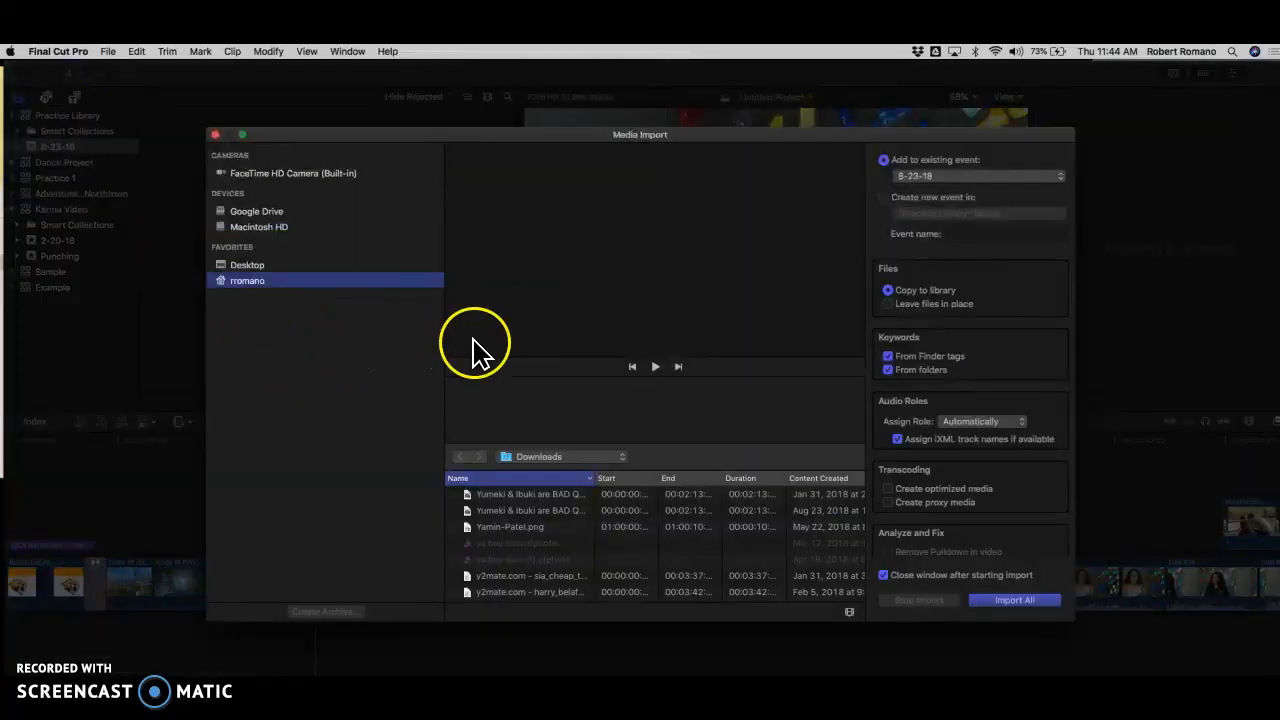
click(260, 286)
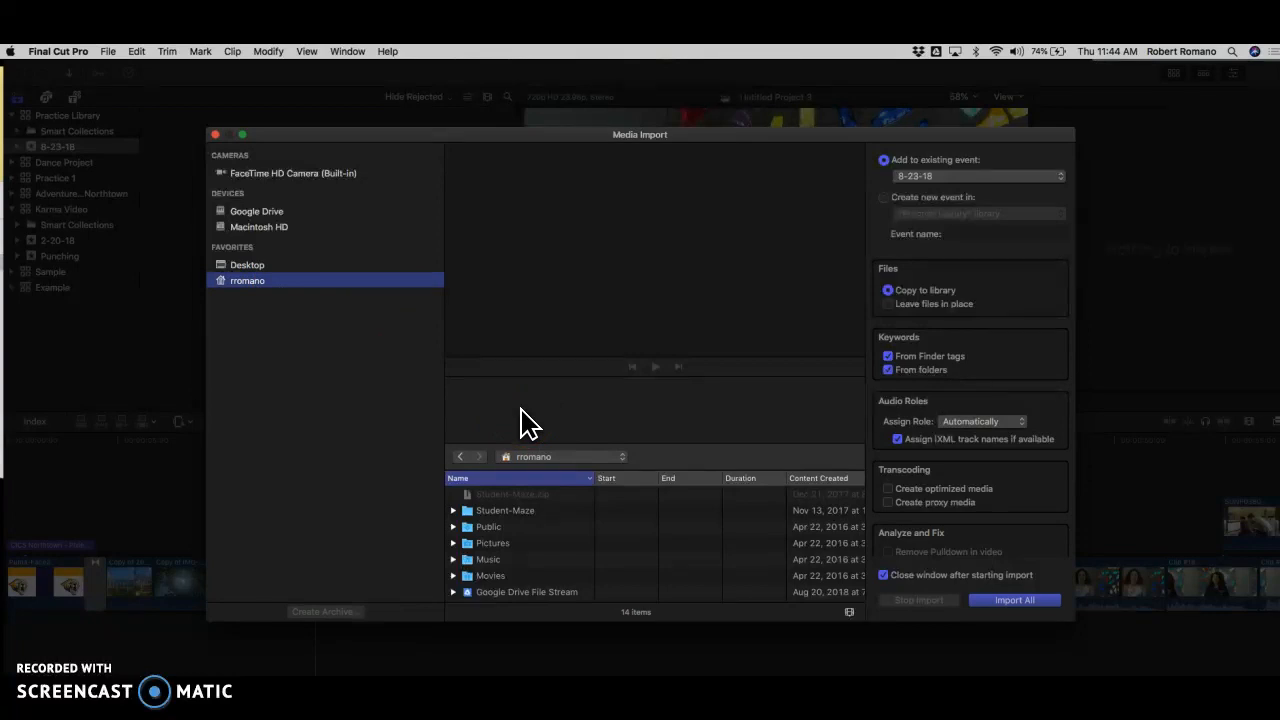
click(410, 320)
scroll(500, 555, down, 3)
scroll(500, 558, down, 2)
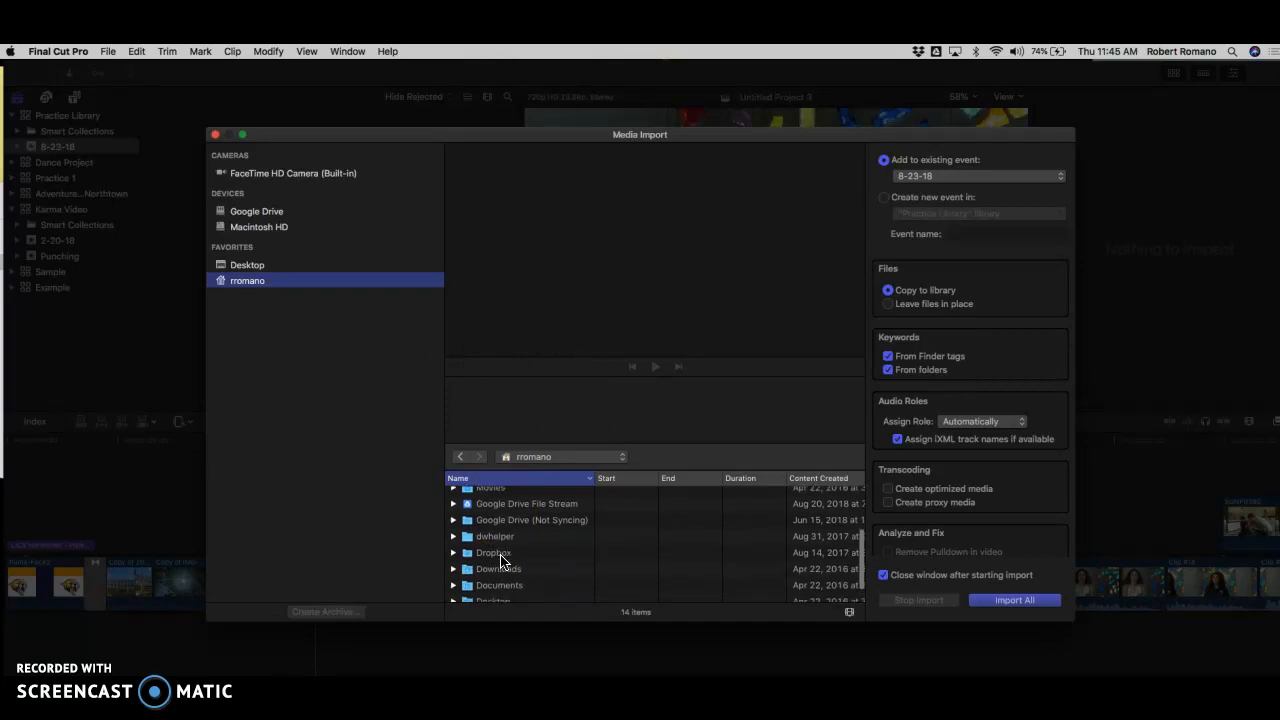
click(502, 568)
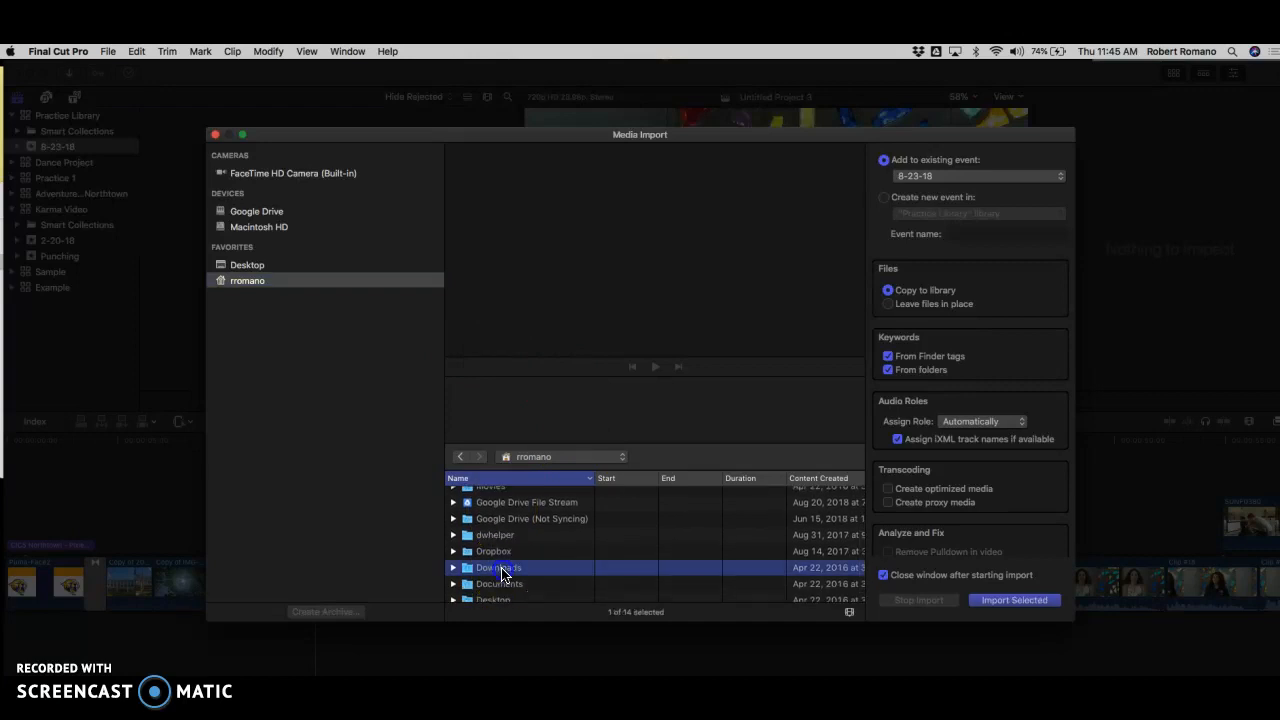
double_click(502, 569)
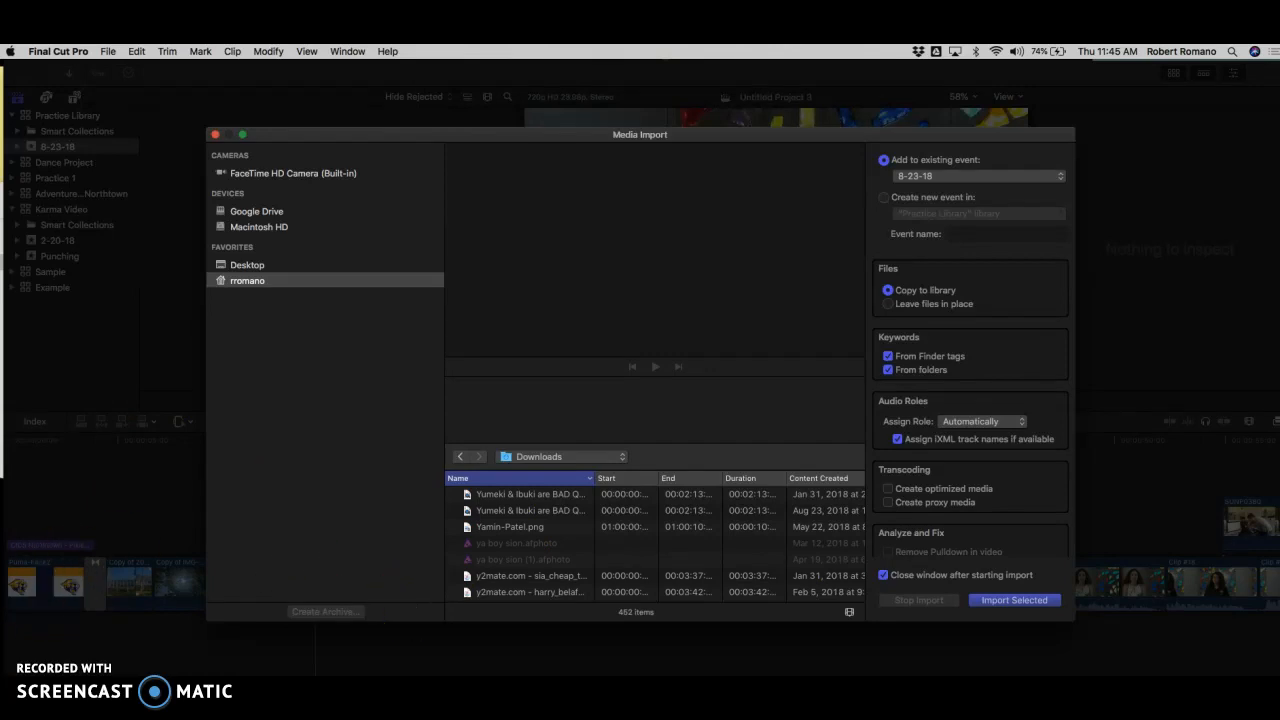
Import the first Yumeki & Ibuki dance video from Downloads into the 8-23-18 event.
click(512, 497)
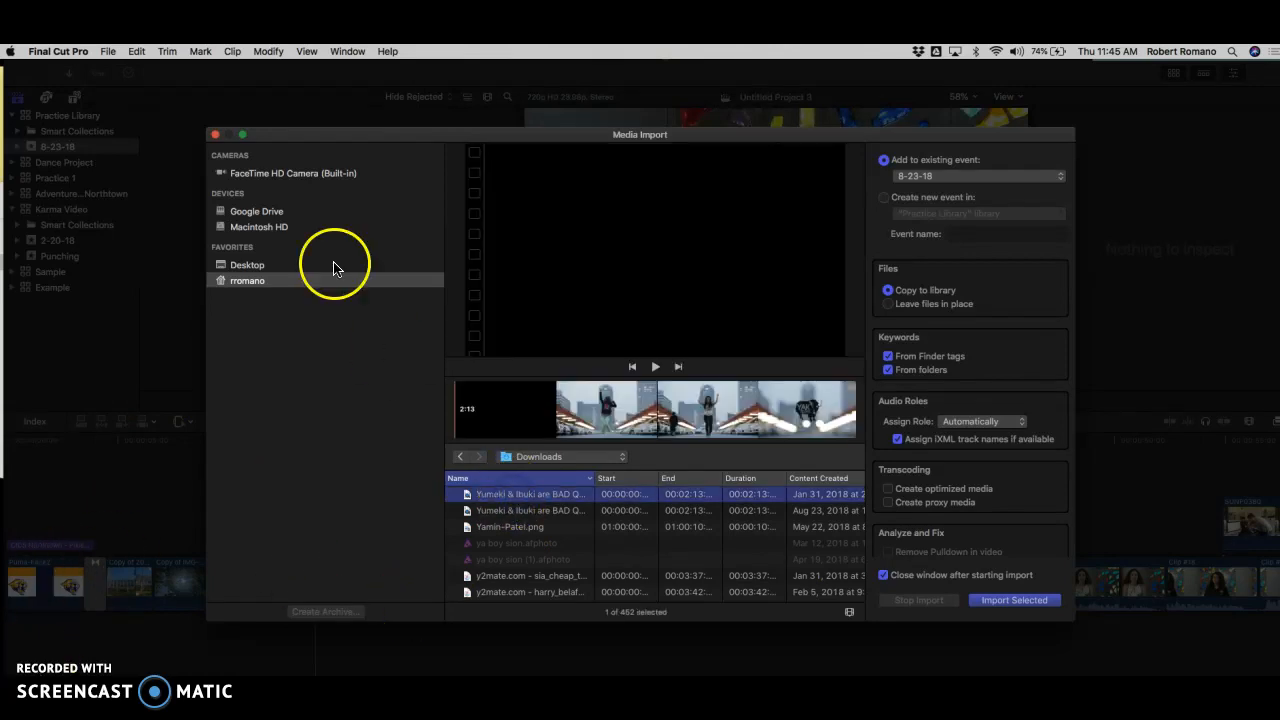
click(564, 493)
click(1035, 600)
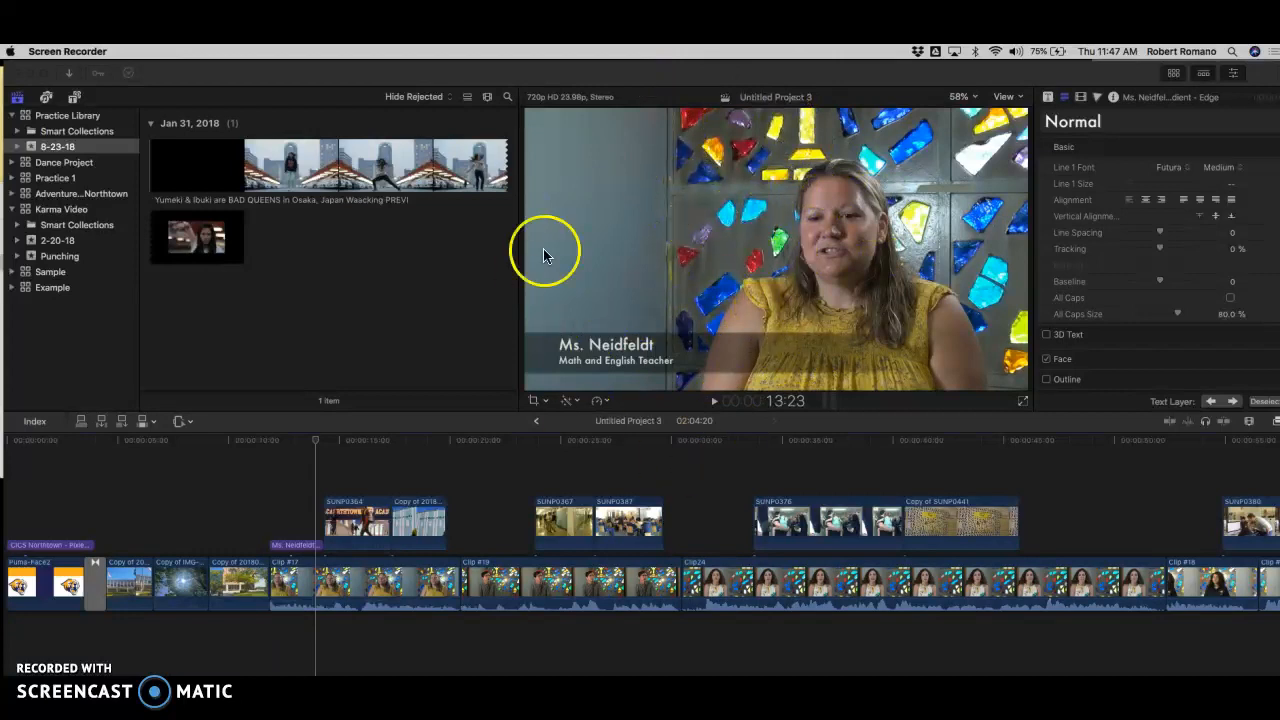
Skim through the imported Yumeki & Ibuki clip in the browser and mute the computer's sound.
click(329, 155)
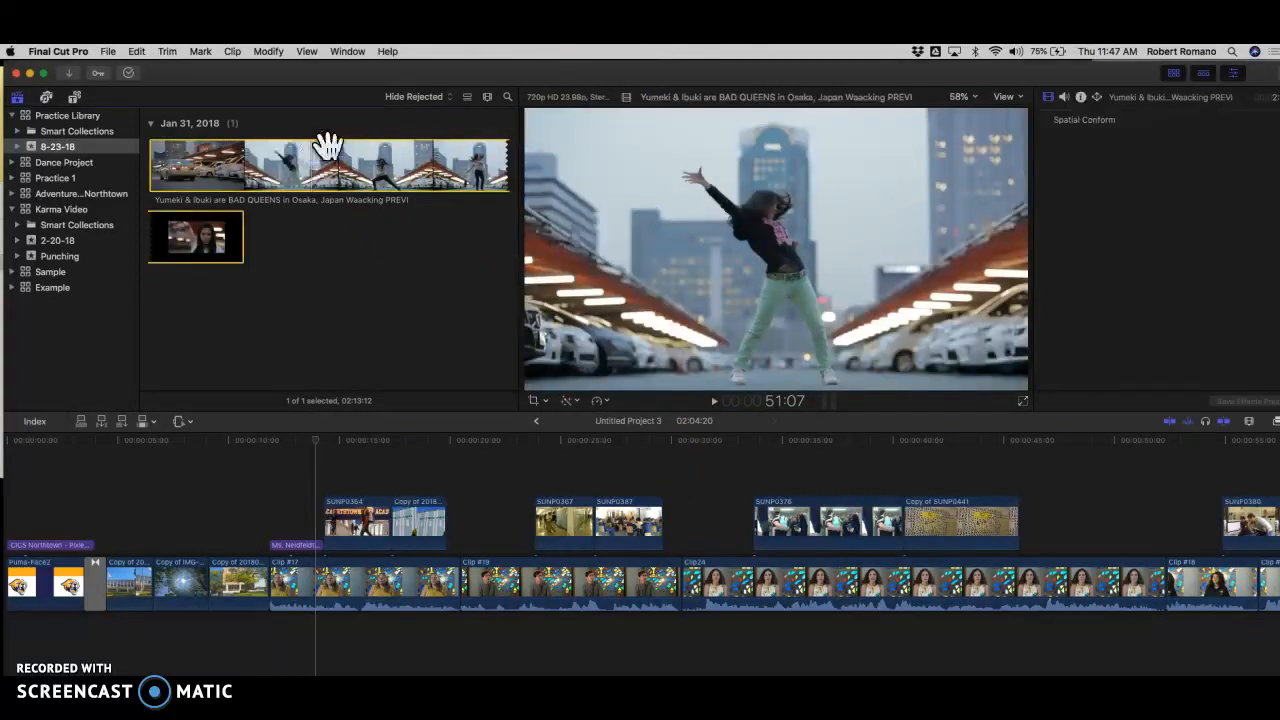
click(452, 244)
click(280, 172)
key(XF86AudioMute)
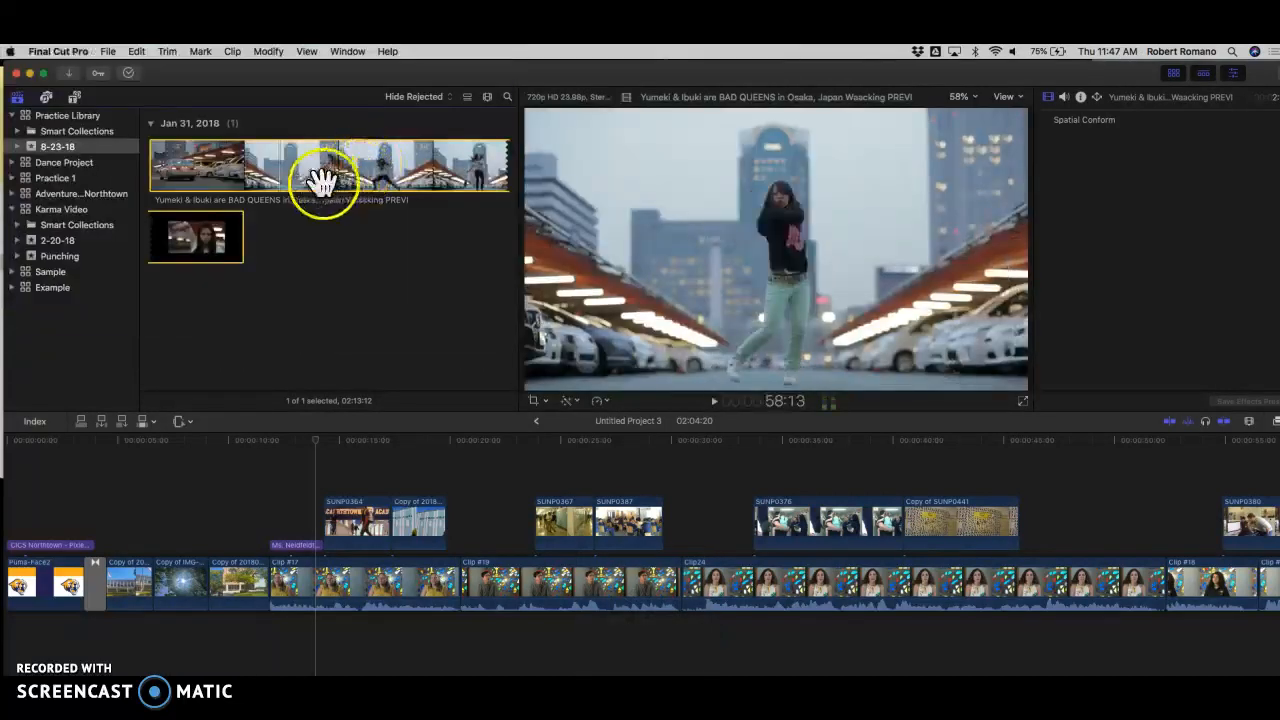
click(314, 269)
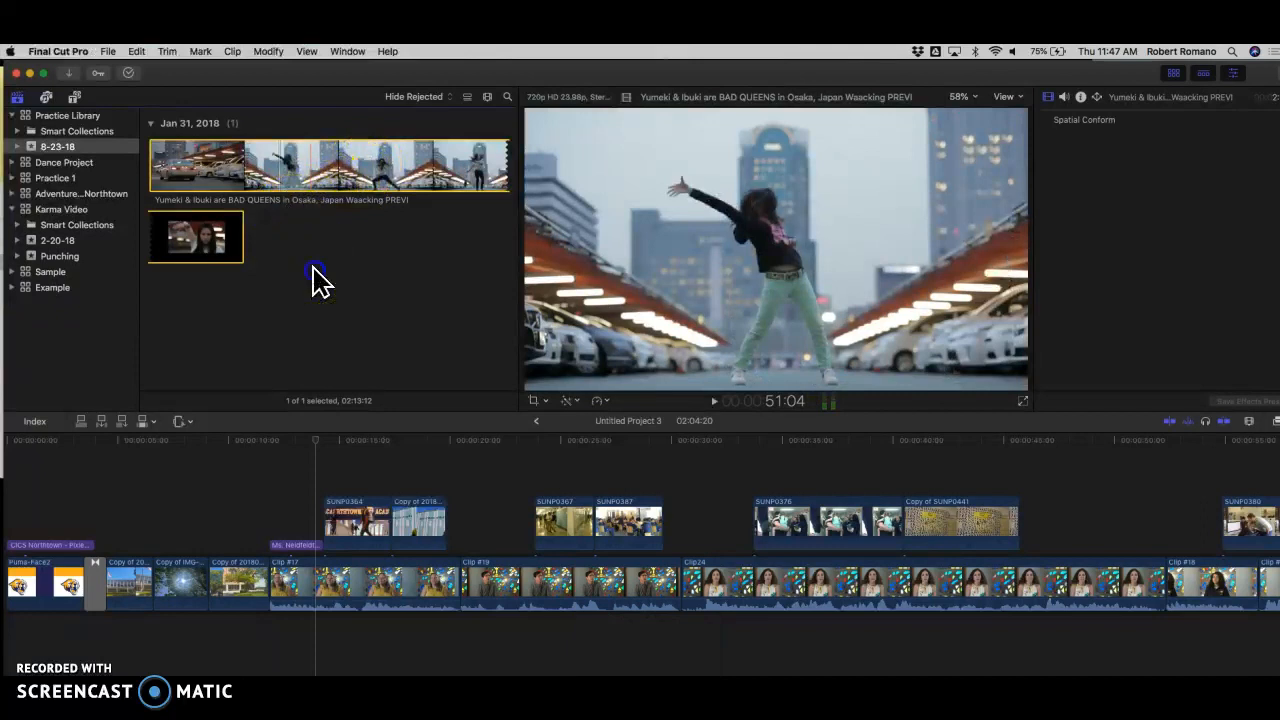
click(320, 545)
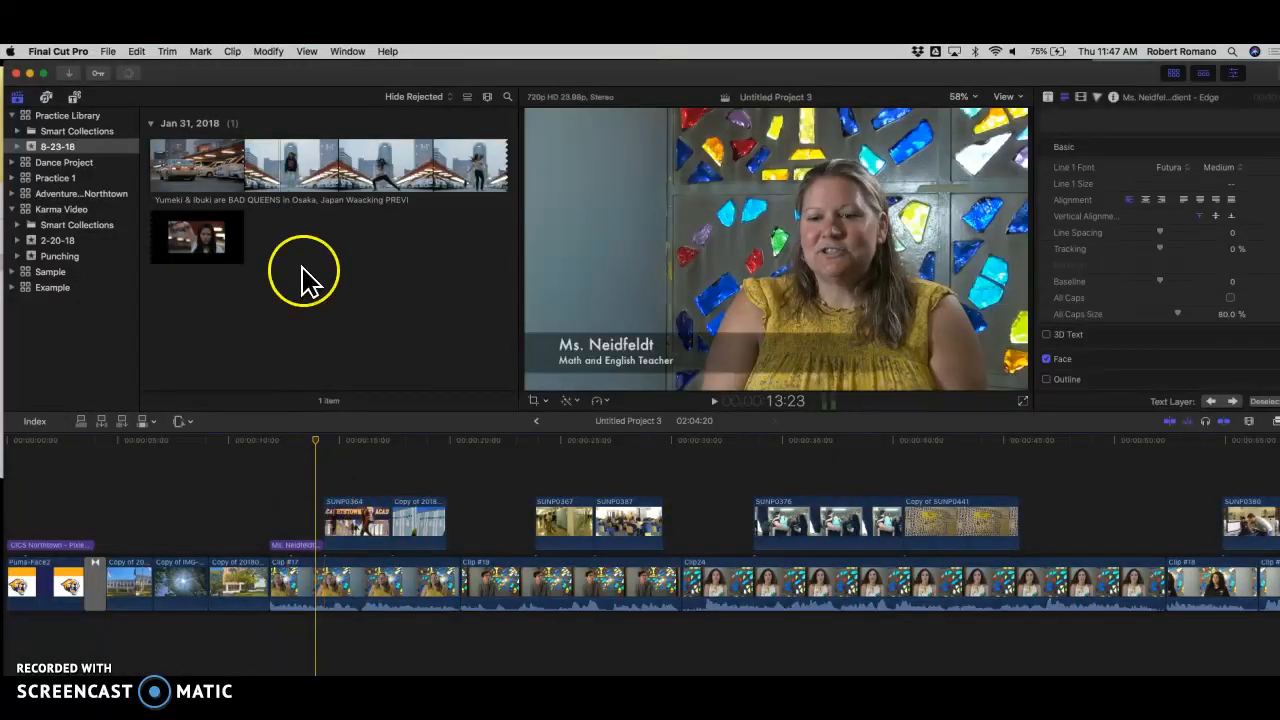
click(285, 167)
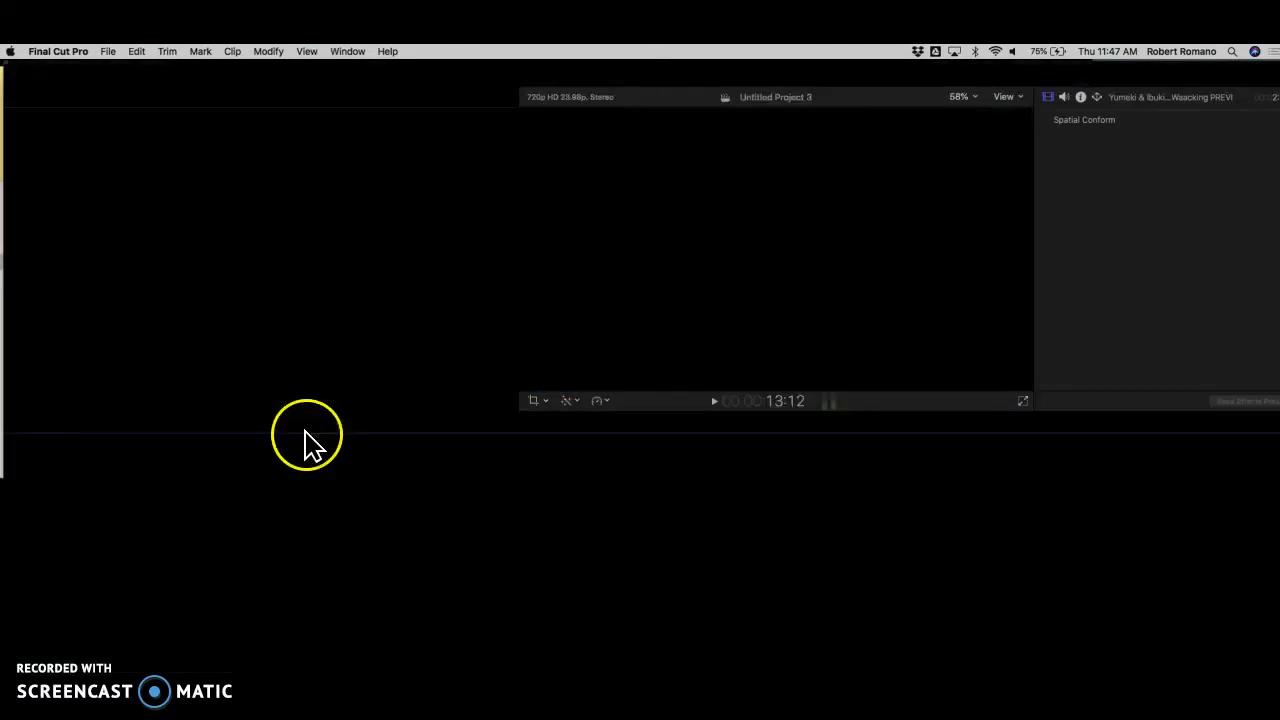
click(315, 549)
click(286, 154)
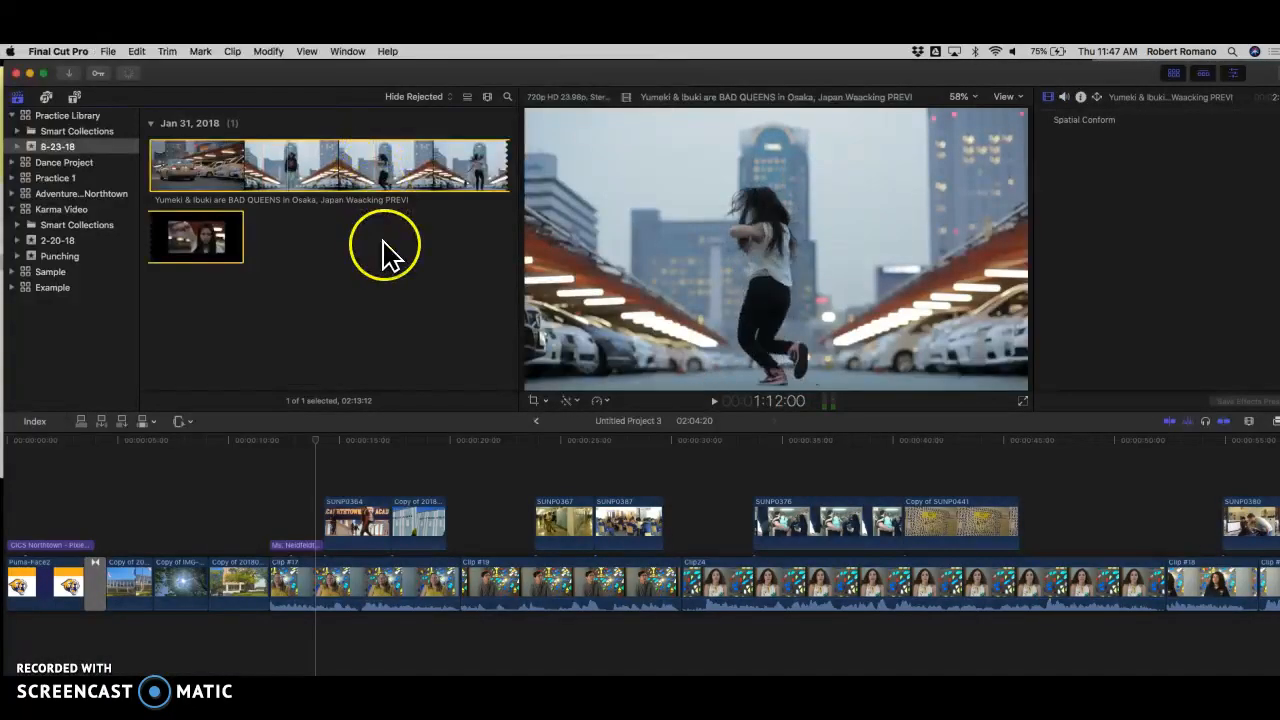
click(365, 575)
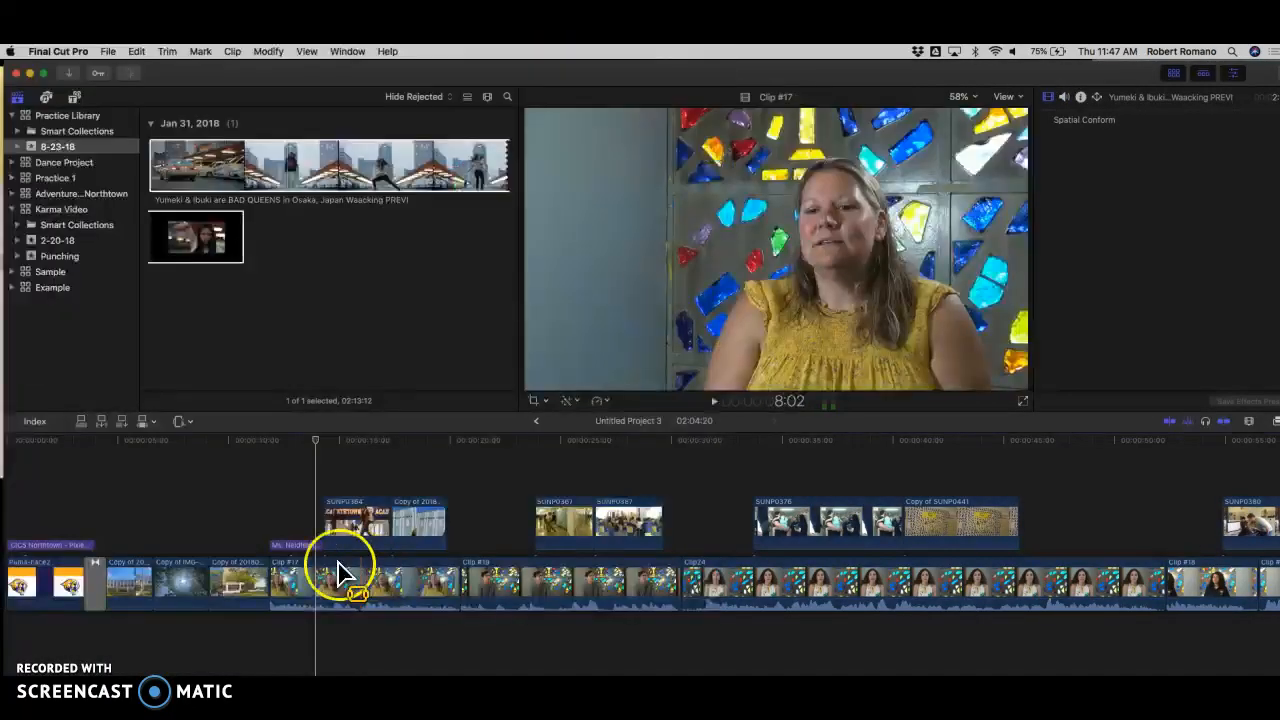
click(280, 548)
click(294, 280)
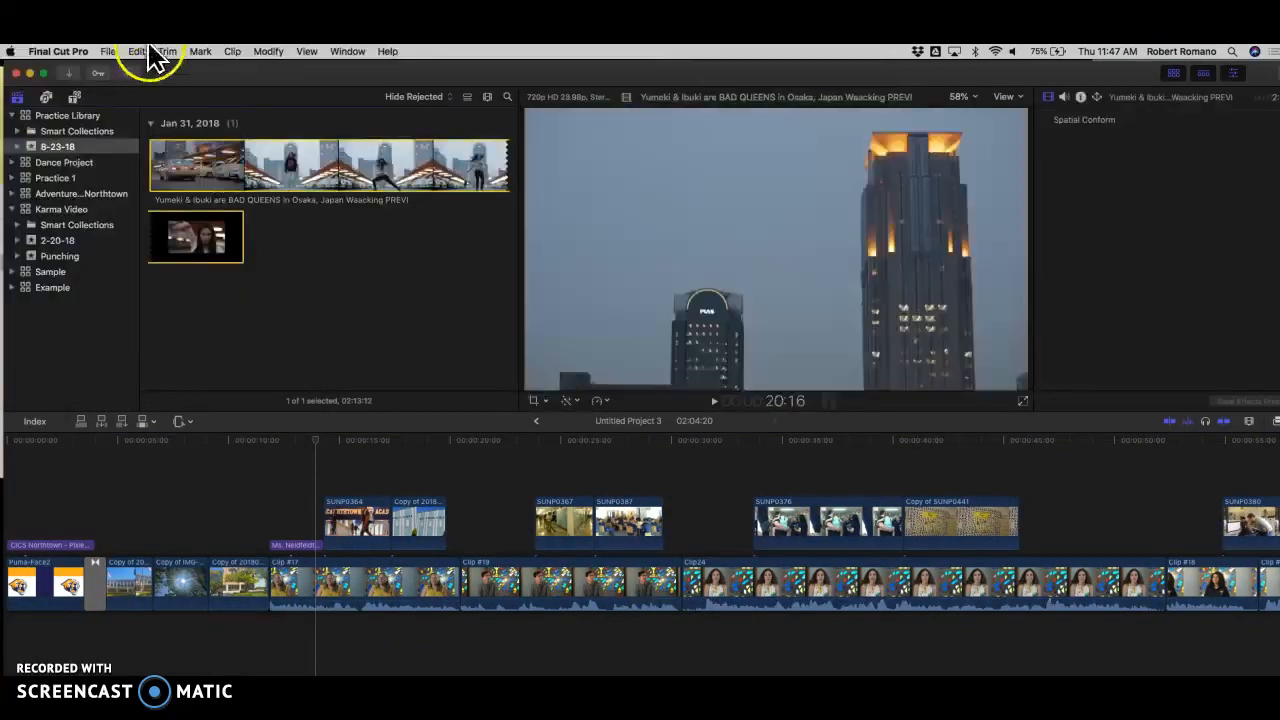
Create a new project in the 8-23-18 event, keeping the default name and the 720p HD, 23.98p settings.
click(107, 51)
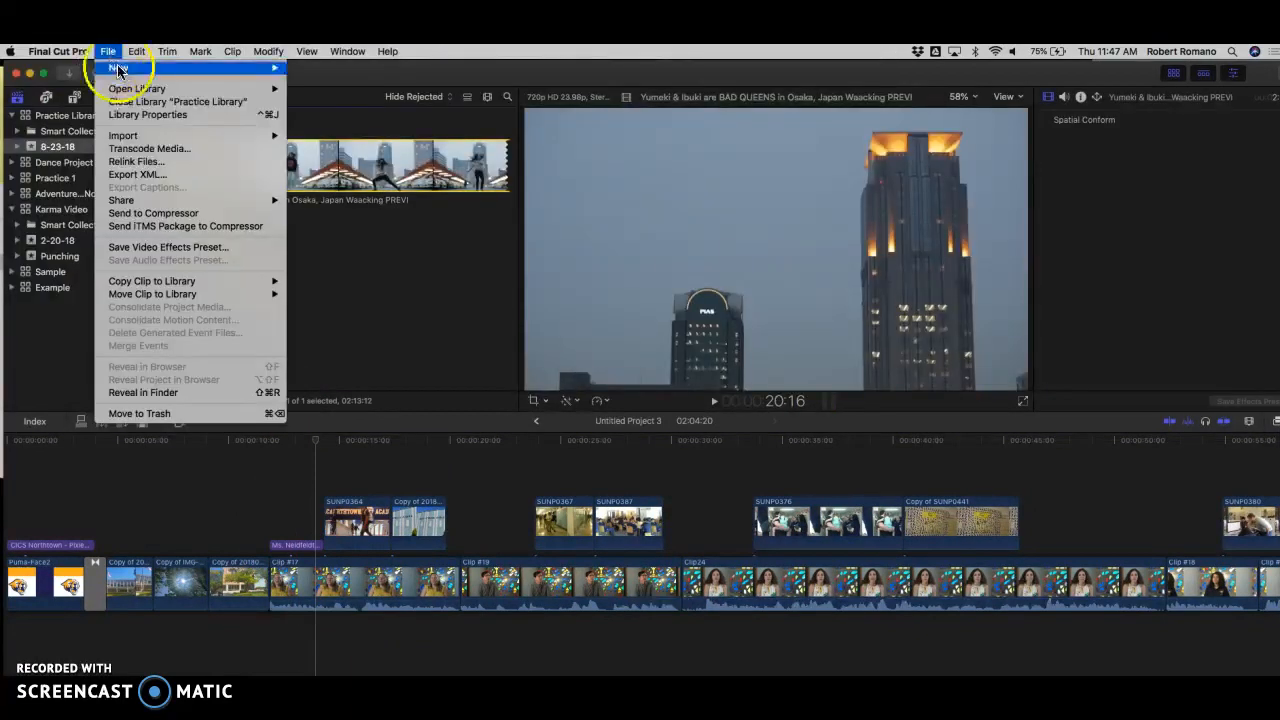
mouse_move(117, 67)
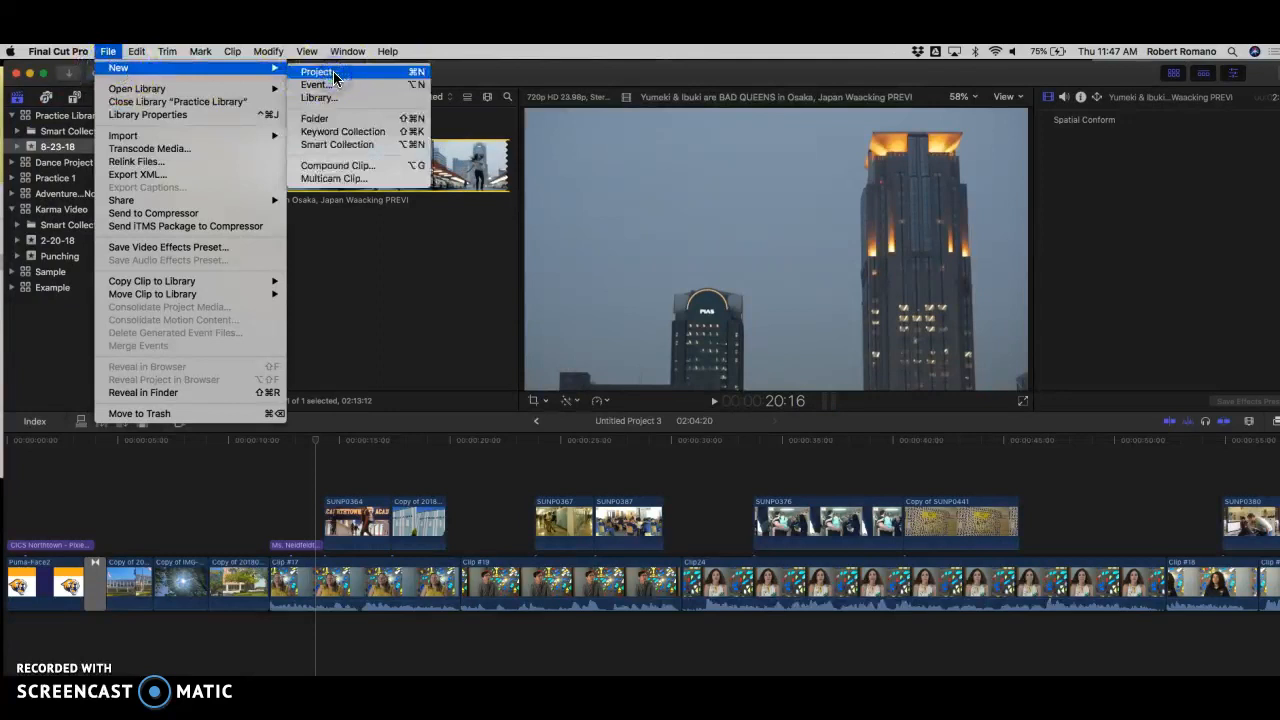
click(334, 73)
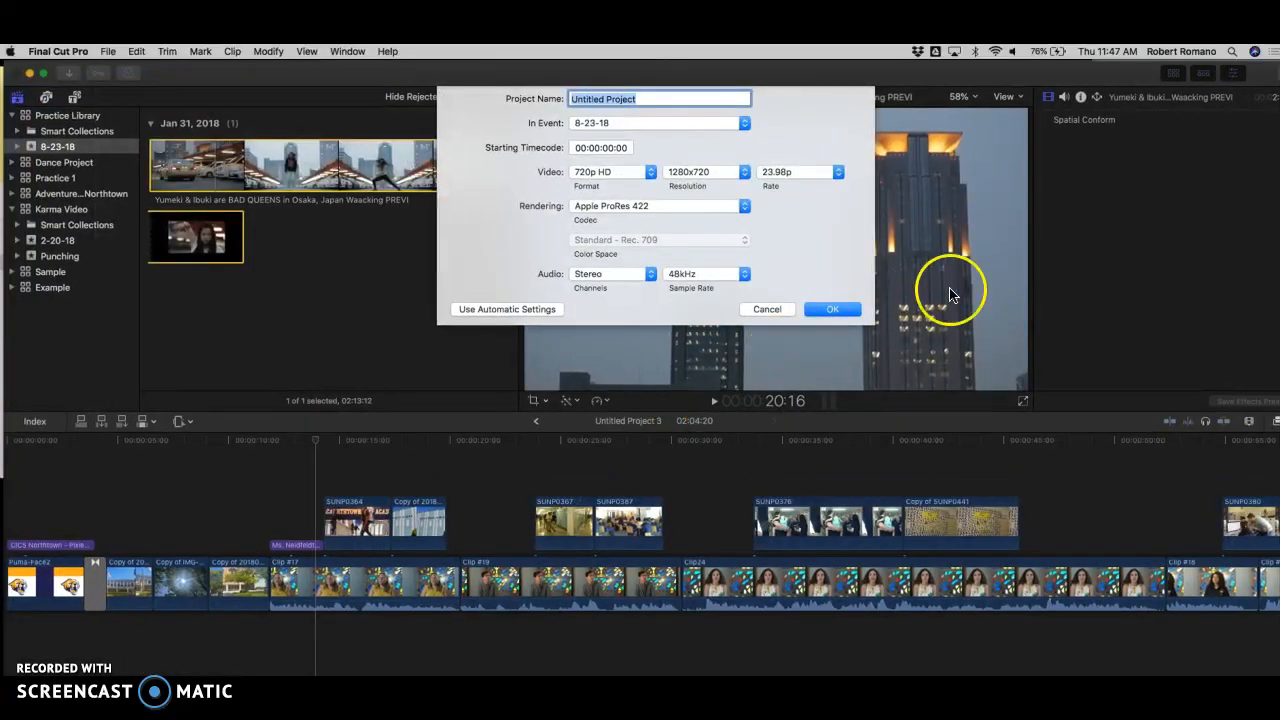
click(840, 309)
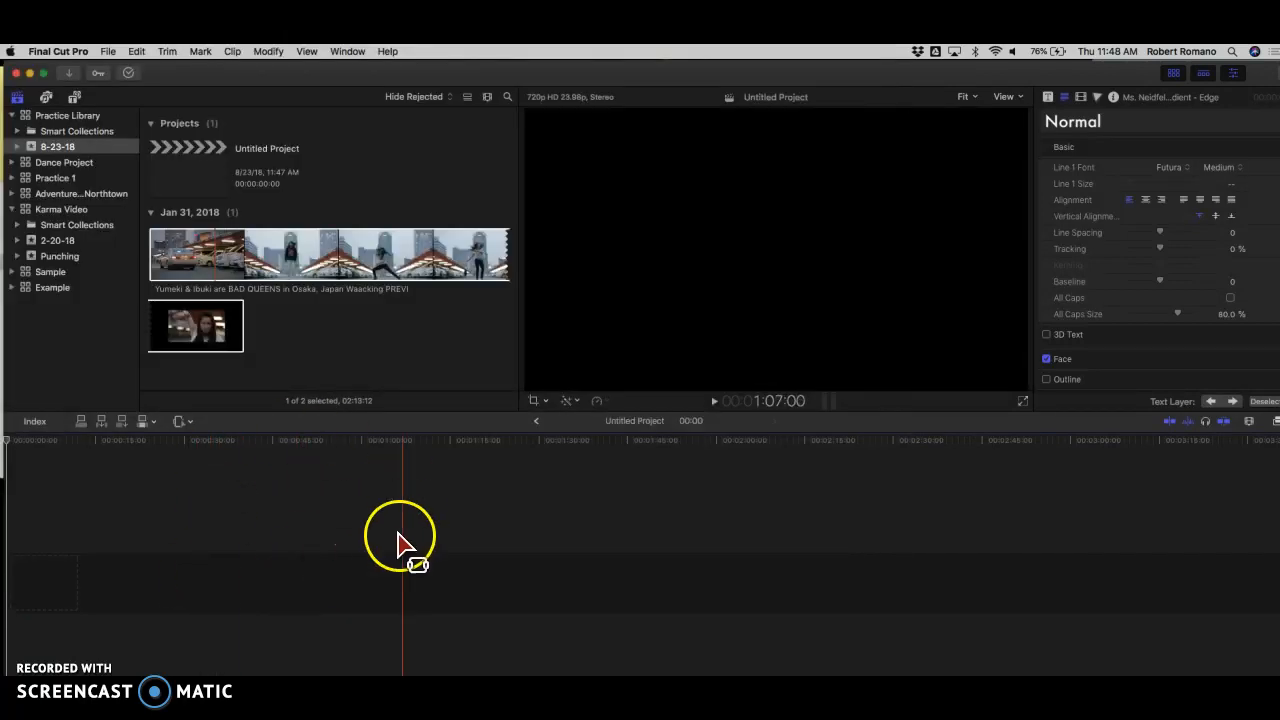
Add the entire Yumeki & Ibuki clip to the empty timeline and delete it from there.
click(333, 210)
click(291, 320)
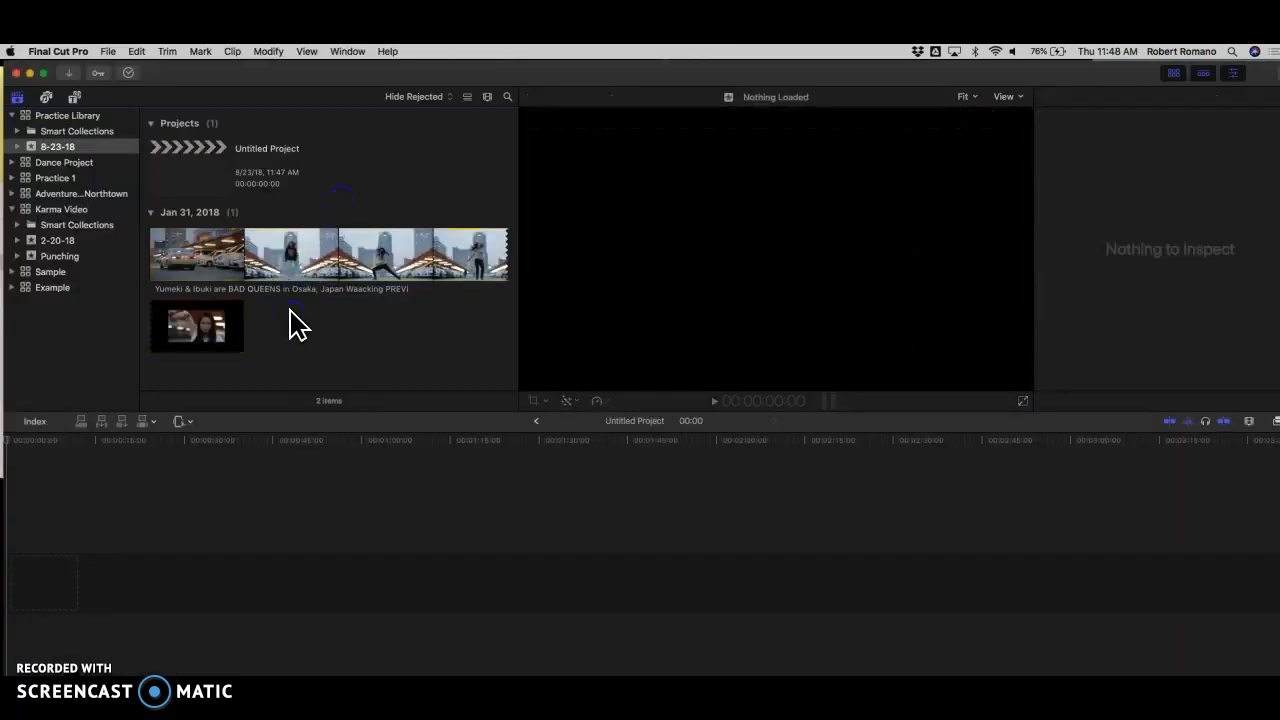
click(249, 283)
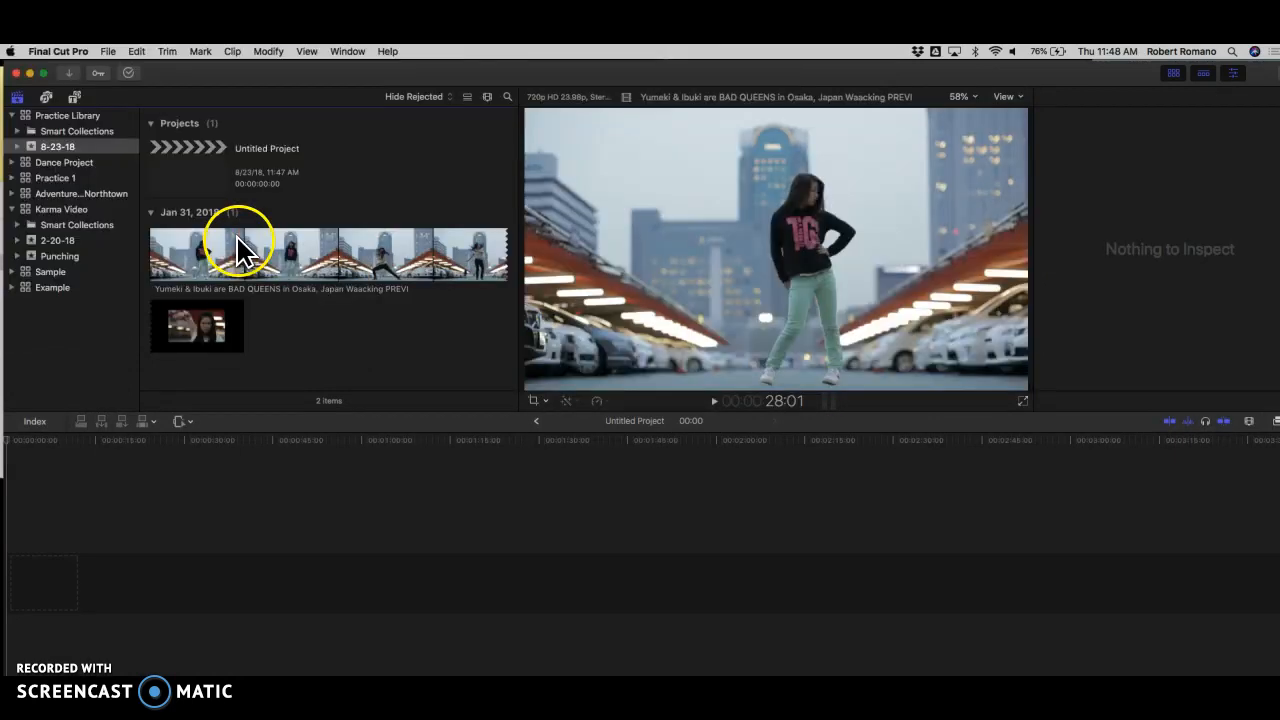
click(310, 244)
drag(310, 318, 85, 583)
click(300, 357)
click(414, 562)
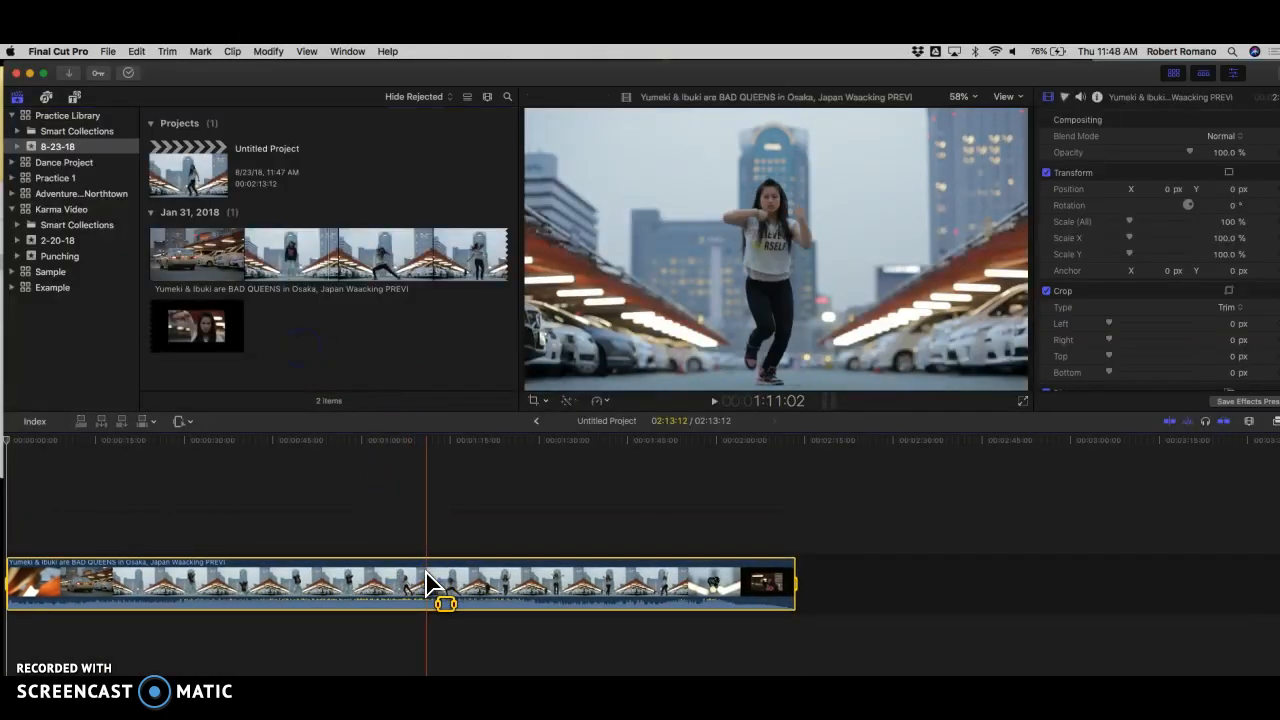
key(Delete)
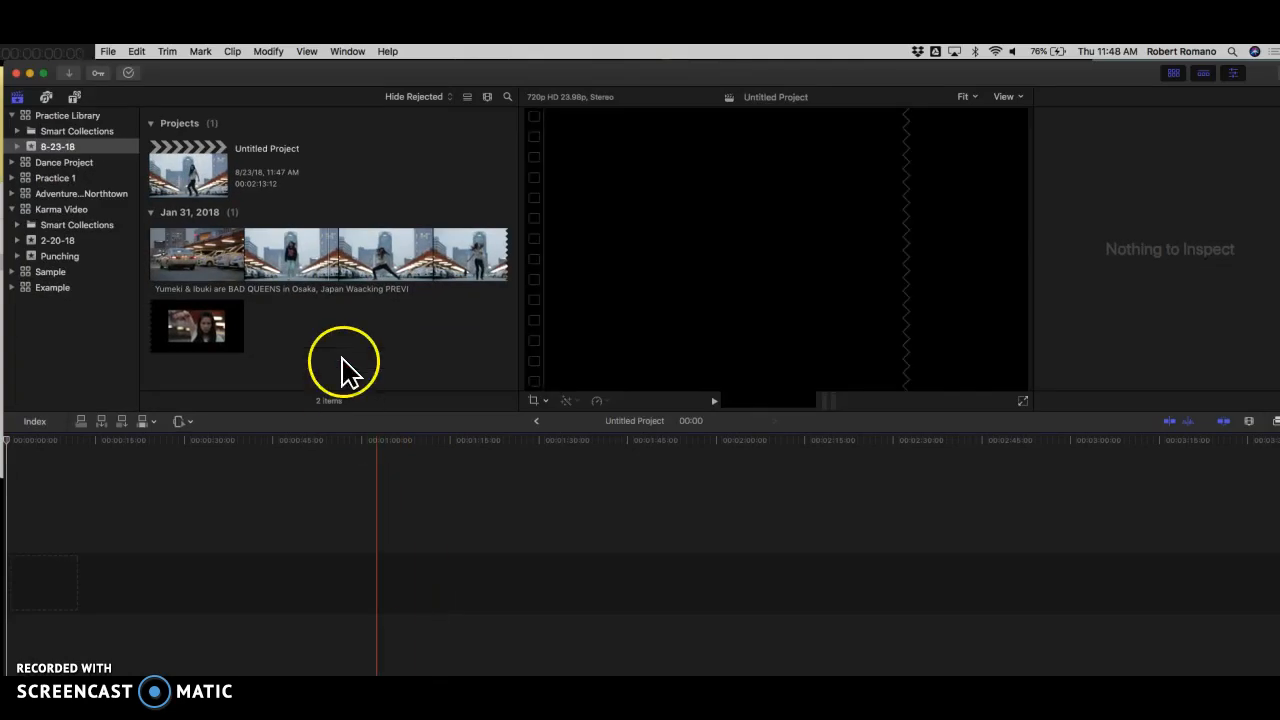
Mark a range of about one minute in the middle of the dance clip and place it at the timeline's start.
drag(268, 229, 382, 256)
click(379, 335)
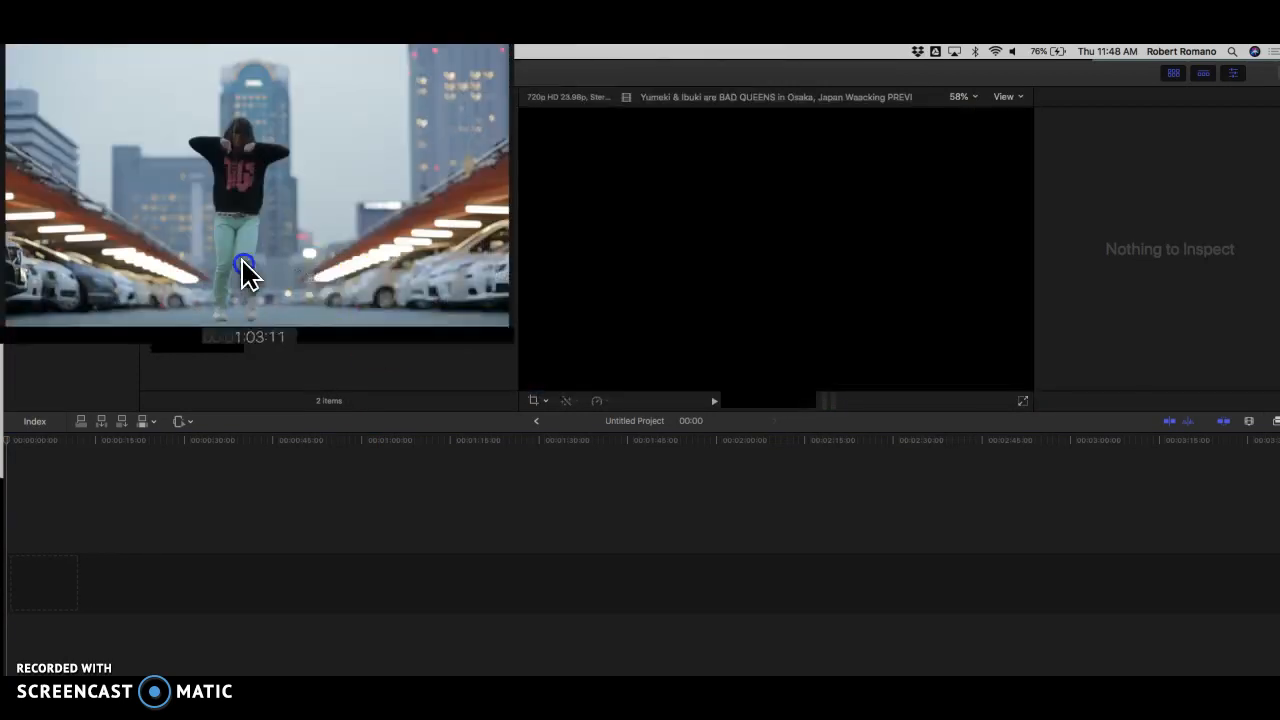
drag(243, 270, 431, 268)
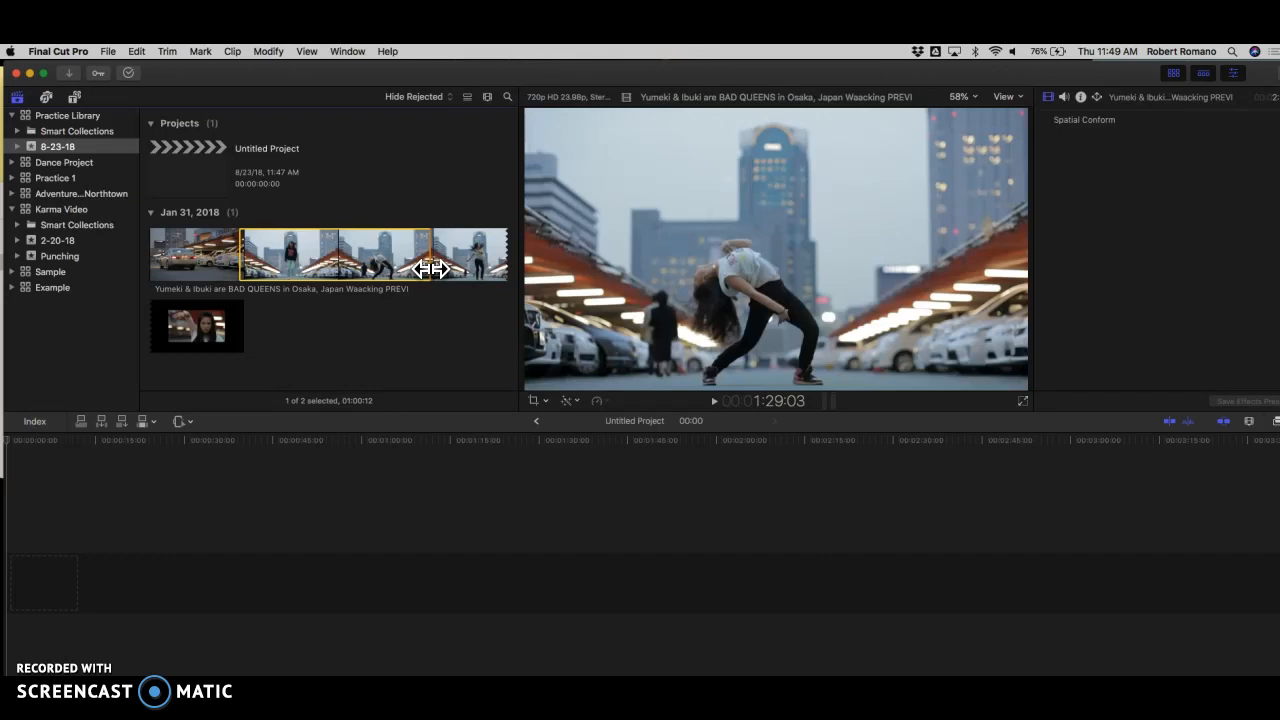
drag(286, 251, 121, 575)
Append a range of about 11 seconds from the dance clip's opening car shots after the first timeline clip.
click(414, 586)
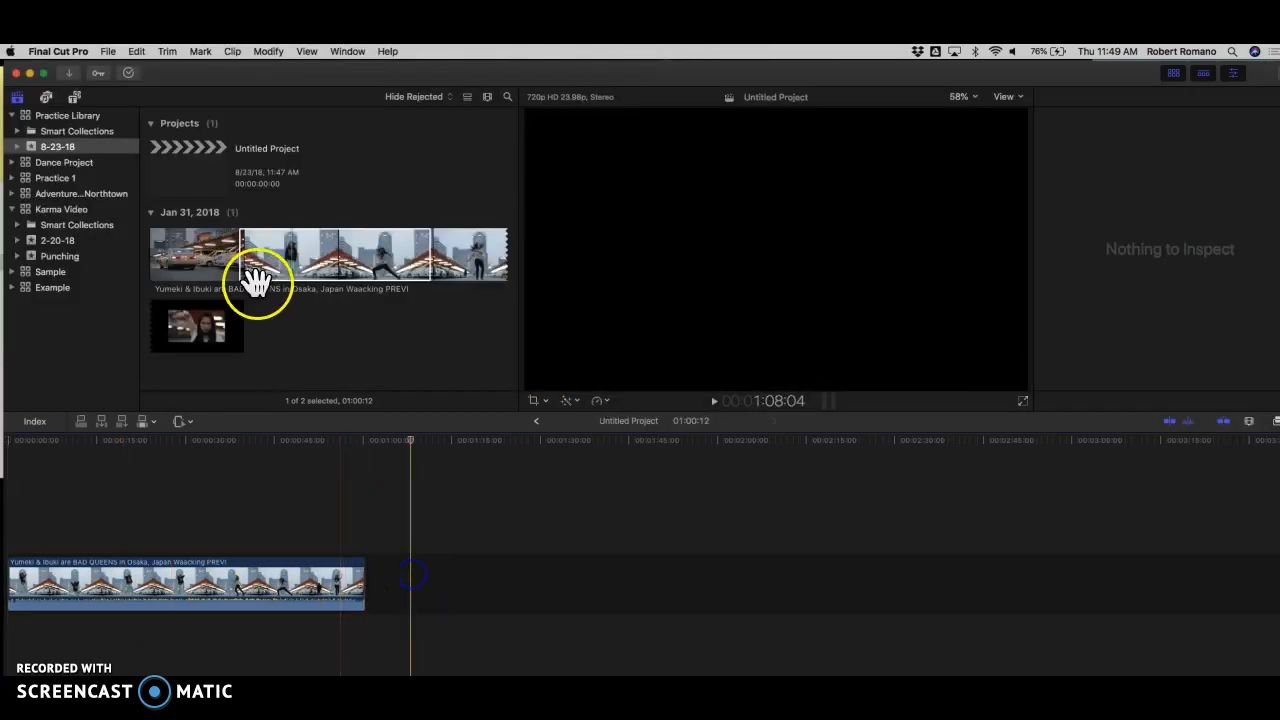
drag(172, 260, 430, 587)
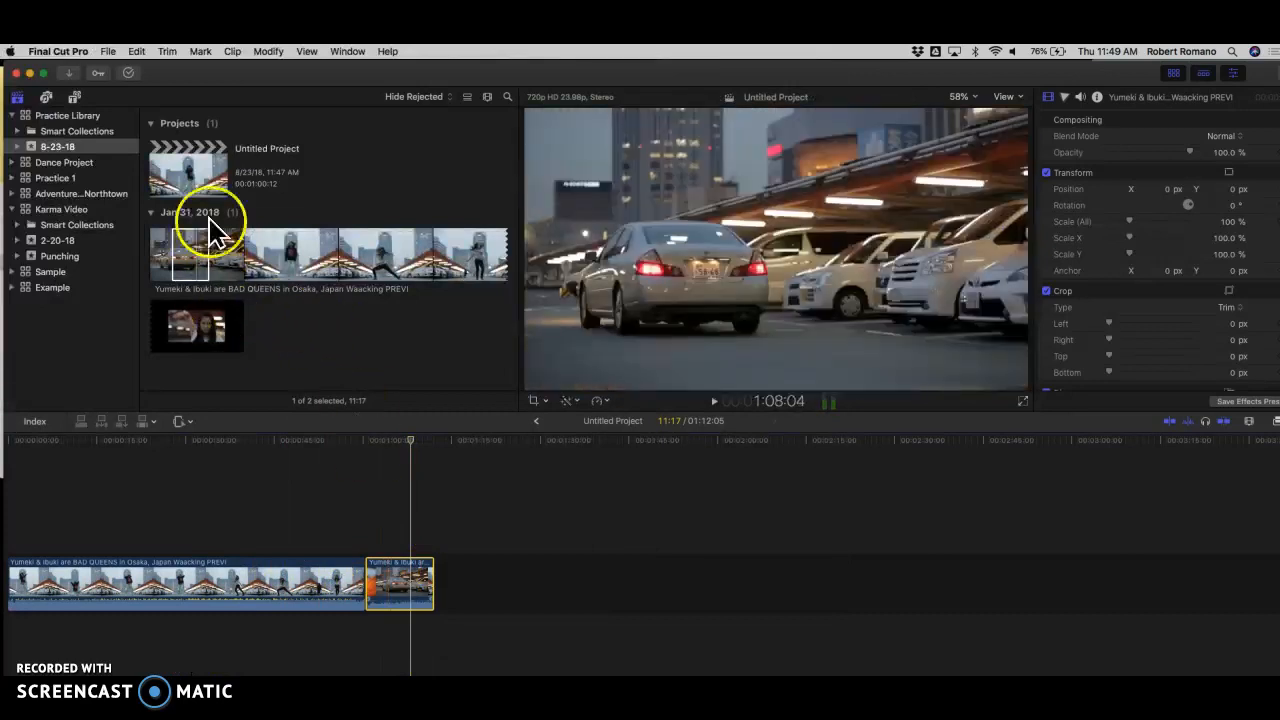
click(348, 267)
drag(352, 272, 414, 283)
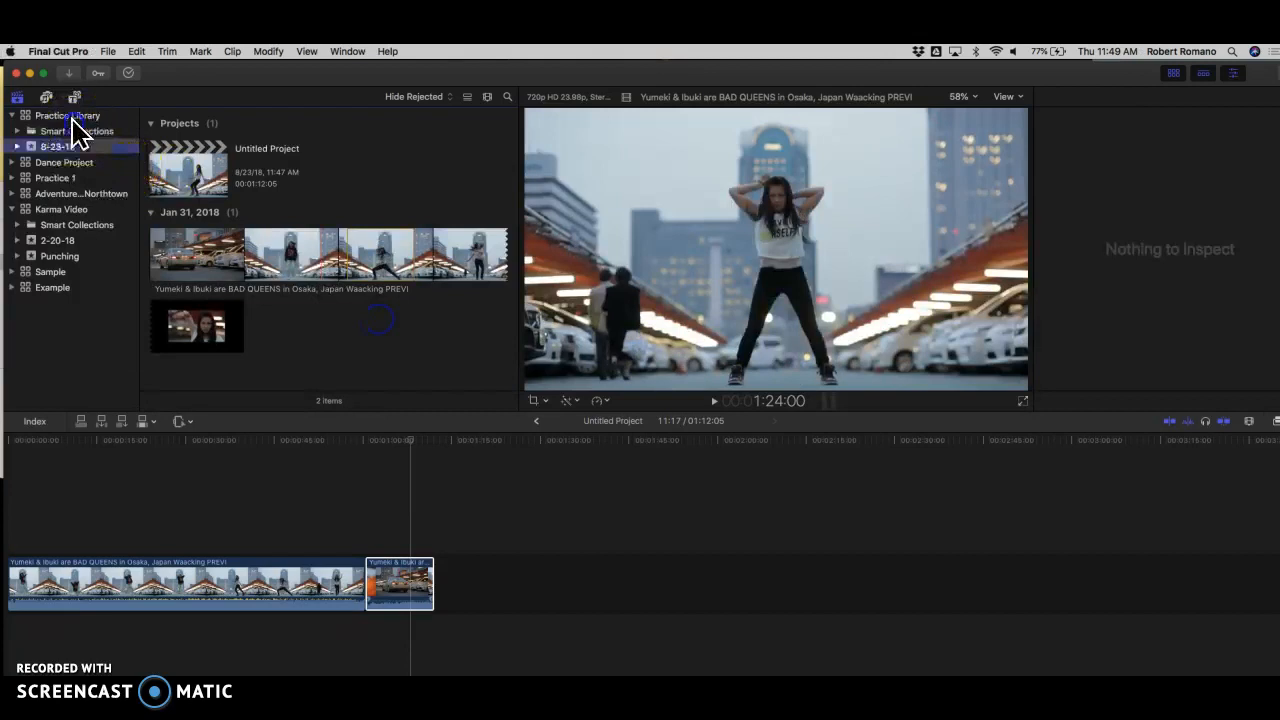
Mark a range of about 35 seconds in the Sasha dances to Istanbul clip from the Practice 1 library.
click(72, 117)
click(54, 194)
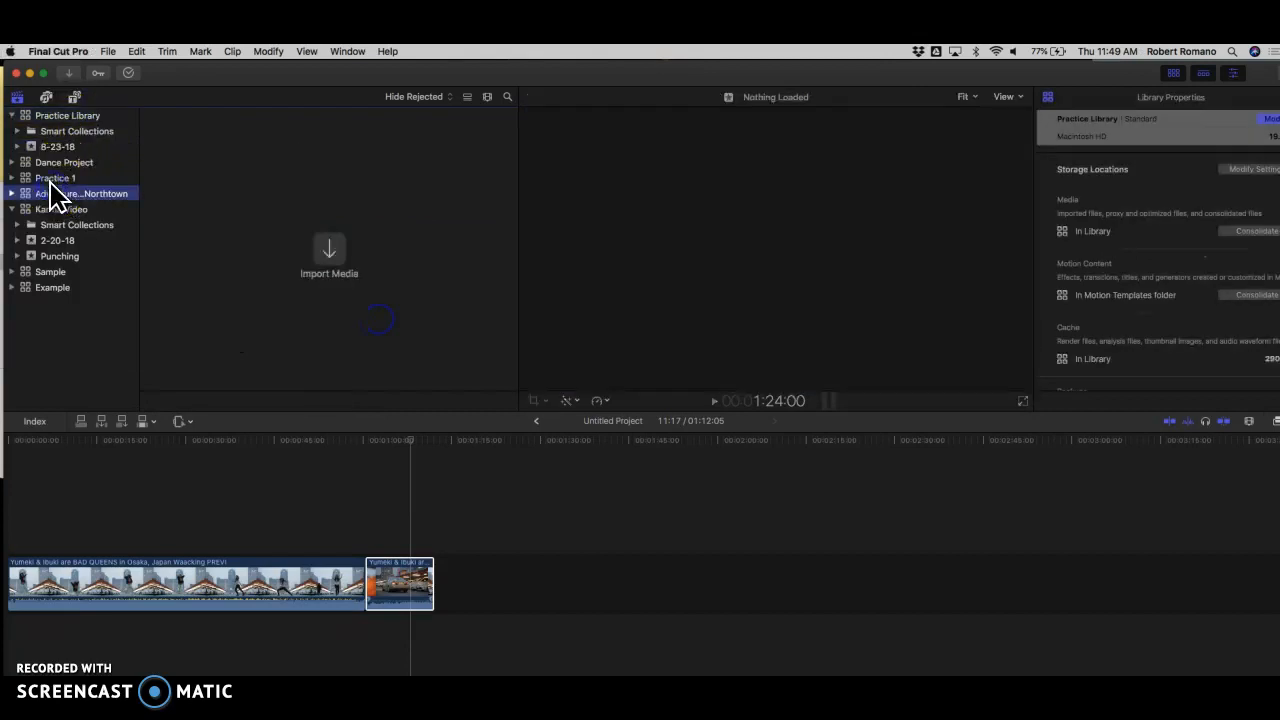
click(54, 178)
scroll(181, 228, down, 3)
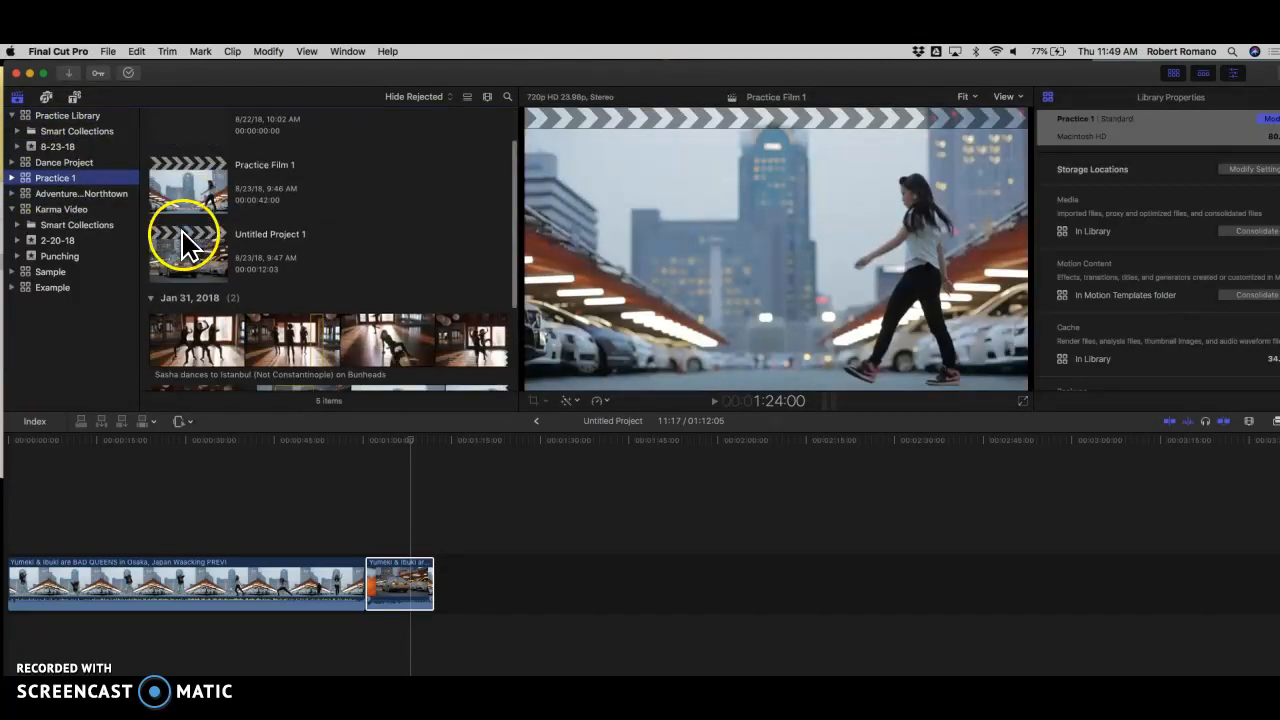
drag(366, 270, 470, 280)
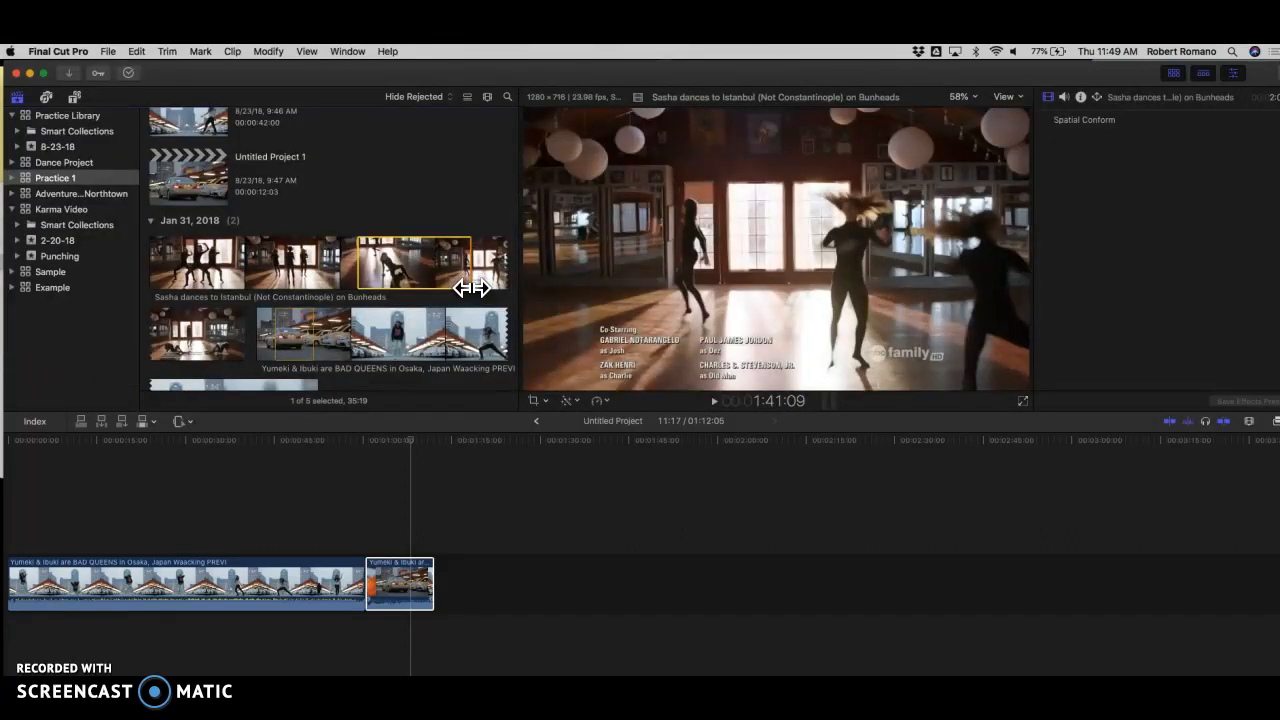
click(456, 279)
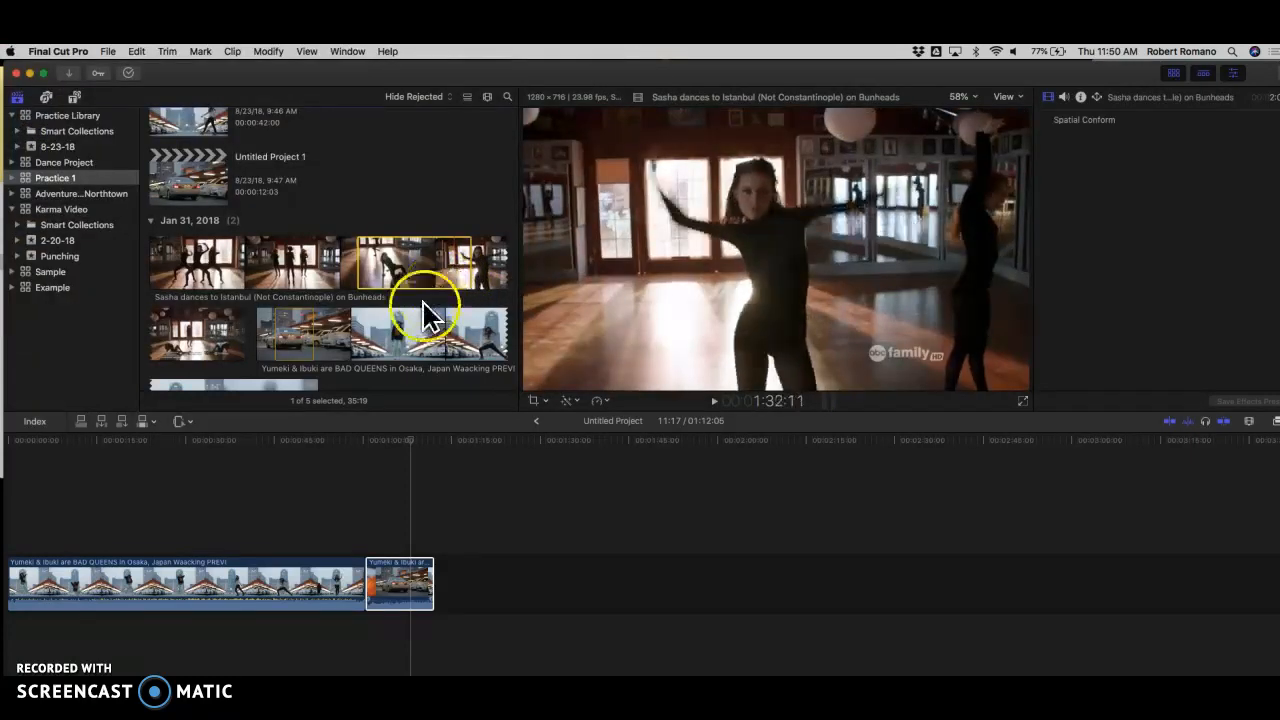
Connect the marked Sasha range above the first timeline clip, starting about 12 seconds in, and accept copying the media into Practice Library.
click(304, 468)
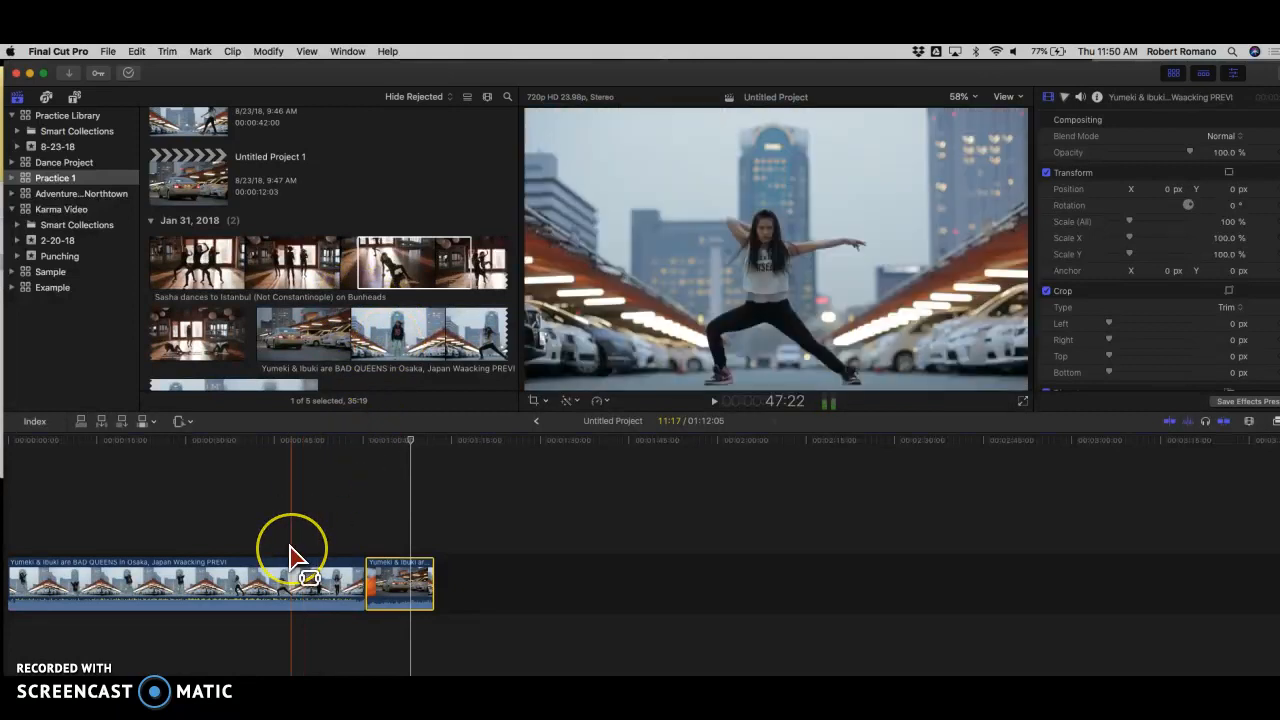
drag(273, 547, 322, 573)
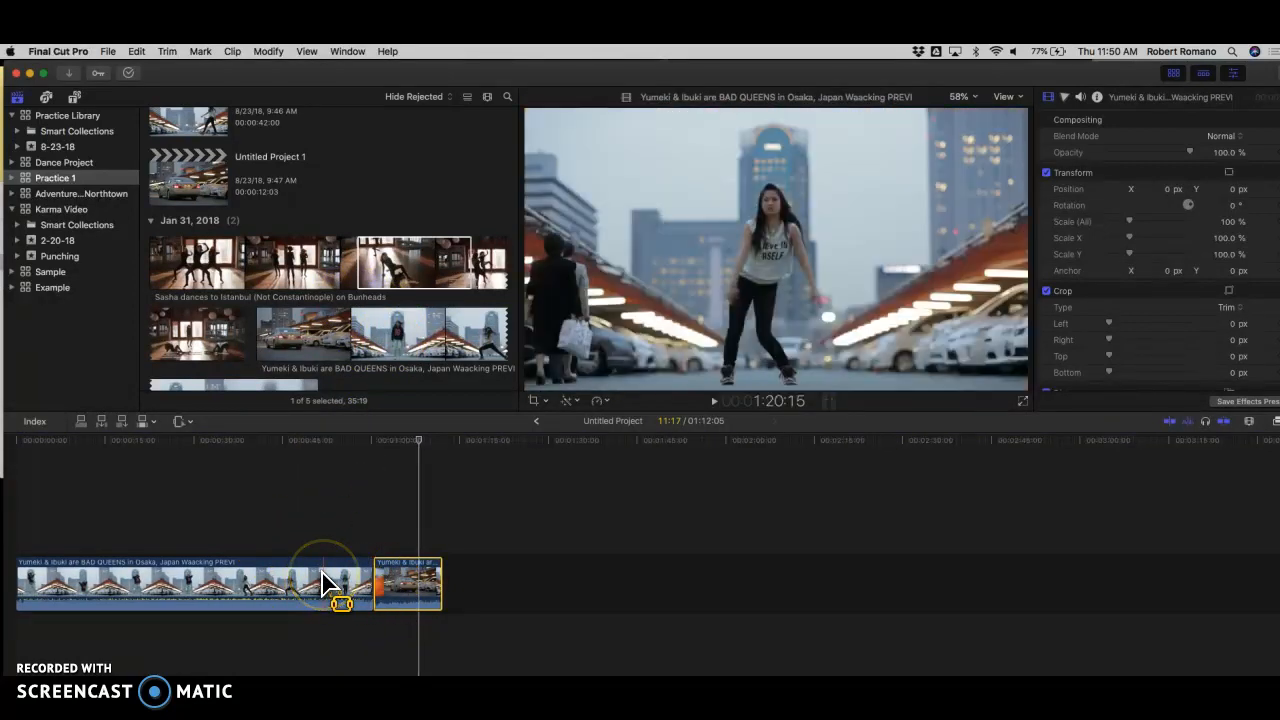
drag(388, 264, 86, 529)
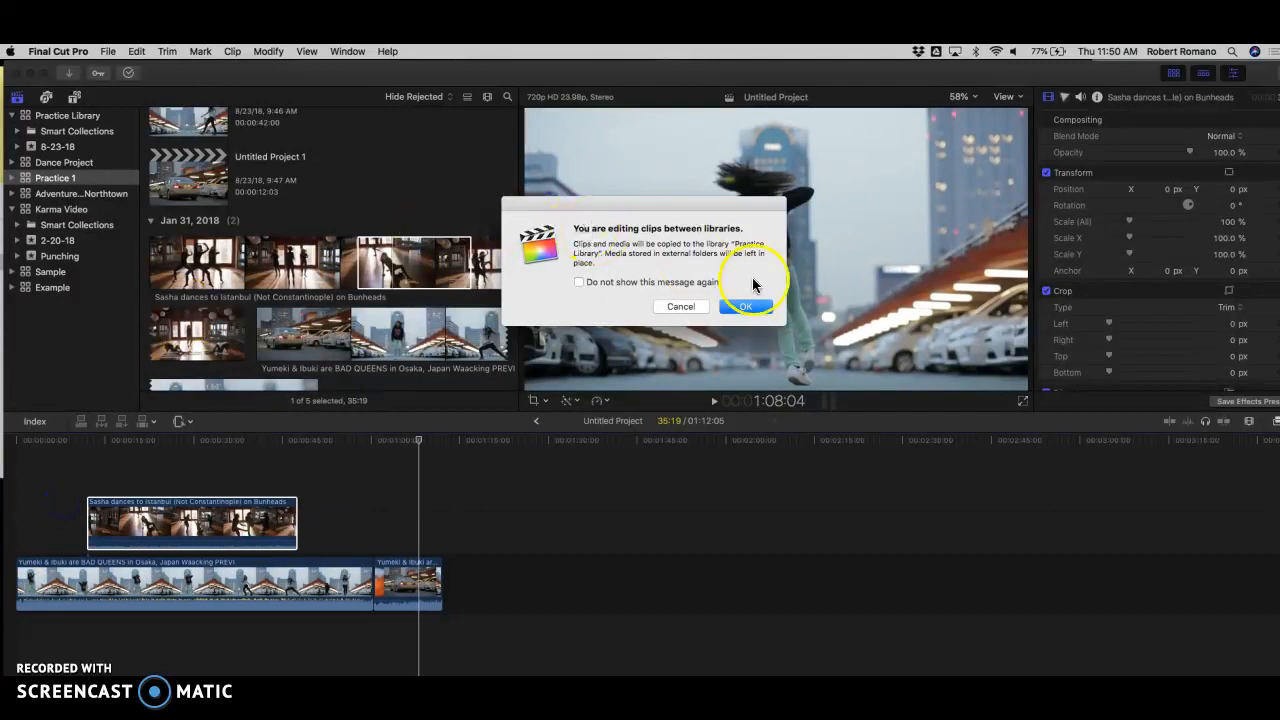
click(746, 307)
click(42, 522)
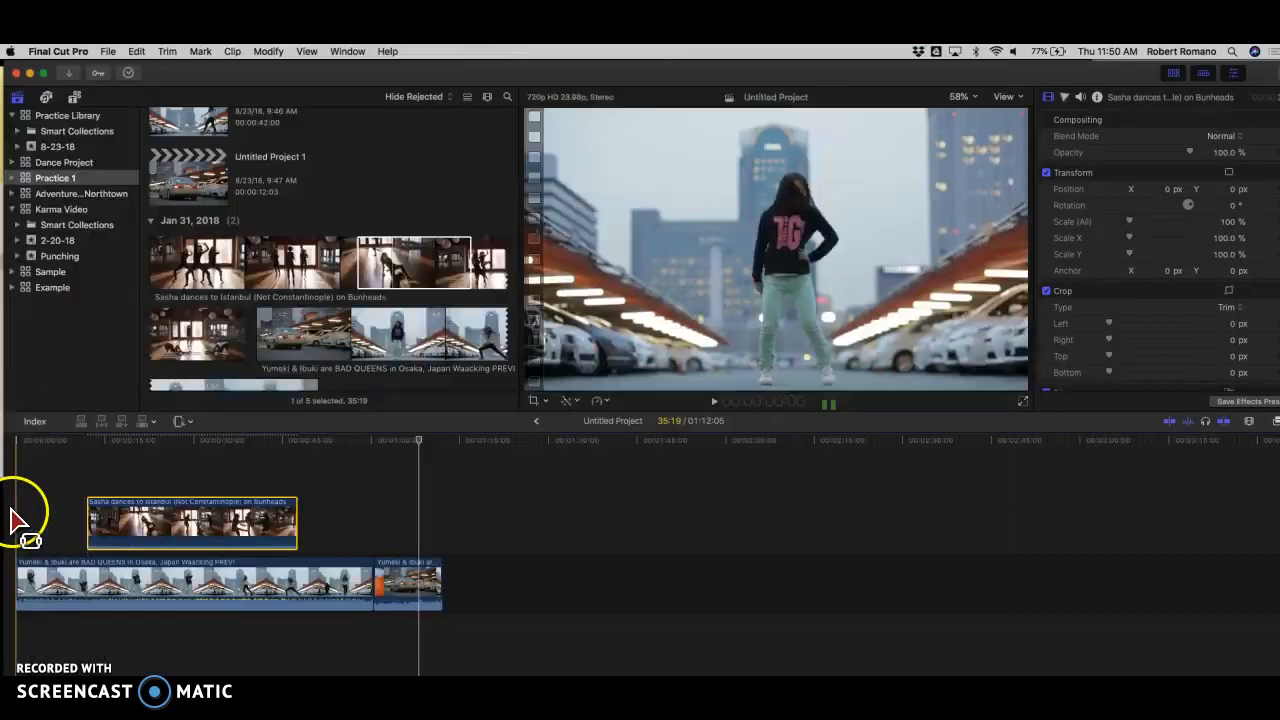
Try the timeline without the connected Sasha clip by deleting it and playing from the start, and undo the deletion.
click(152, 537)
key(Delete)
click(55, 563)
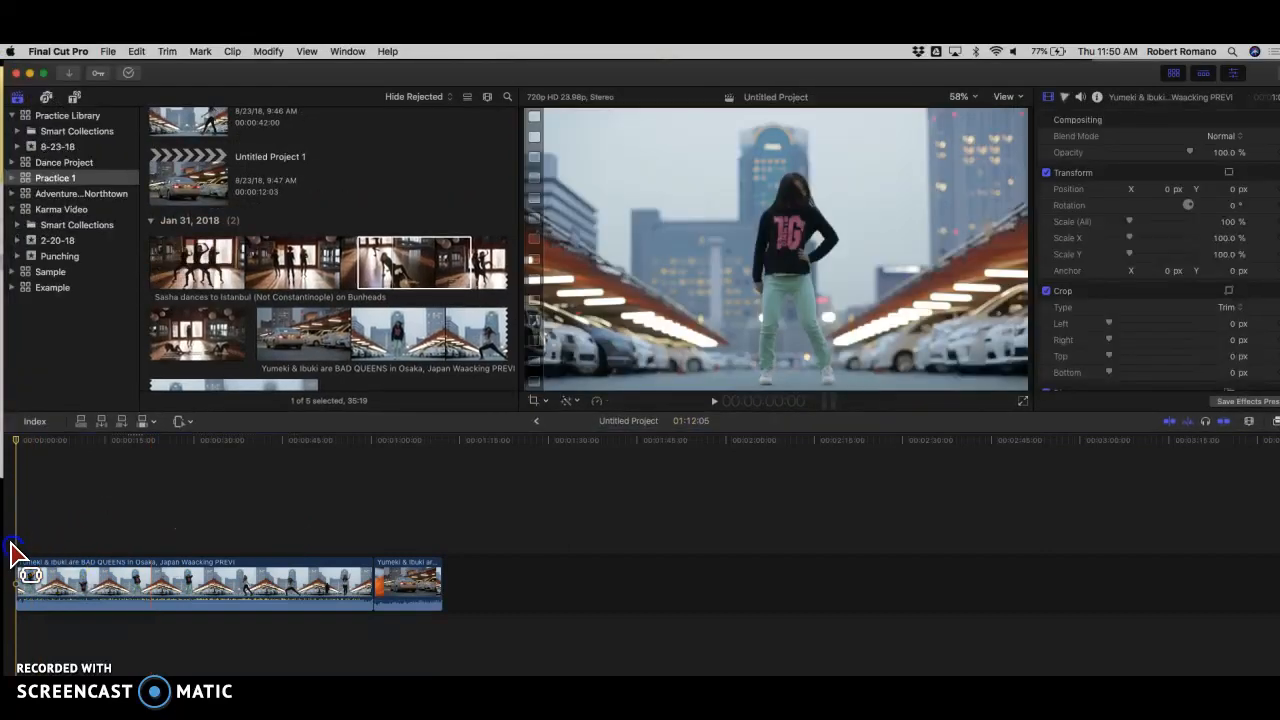
key(space)
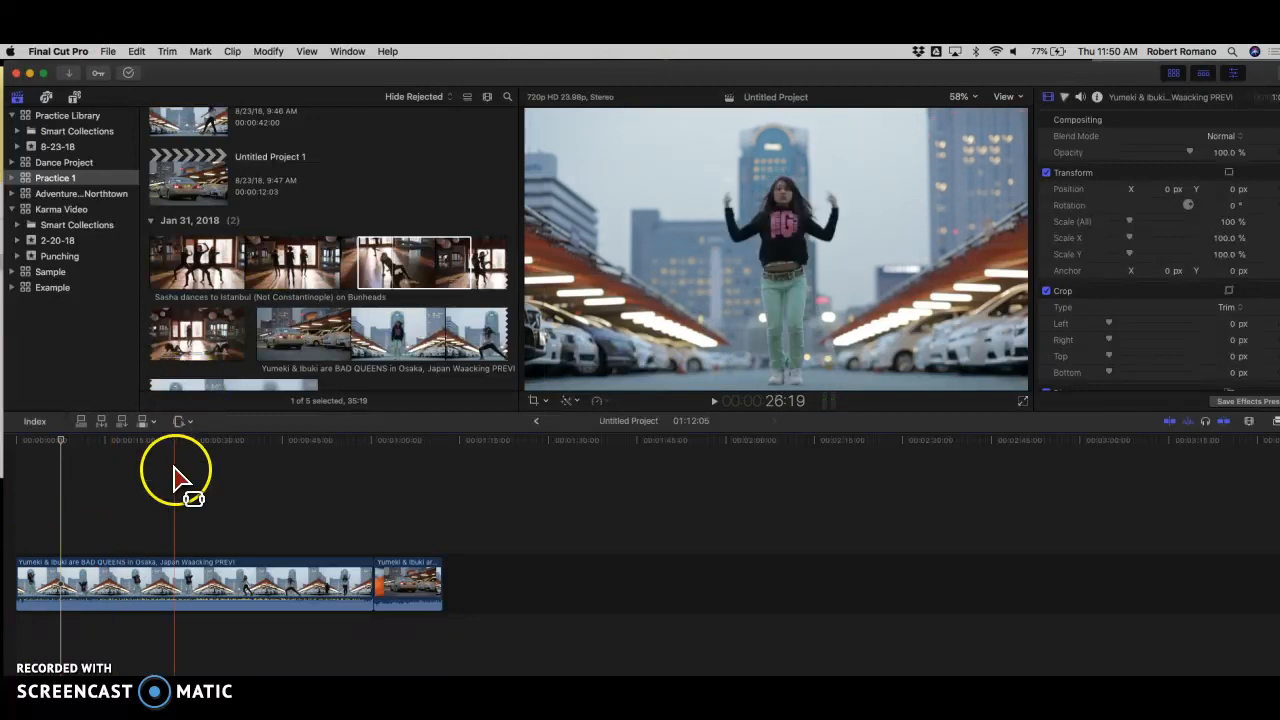
drag(175, 478, 175, 482)
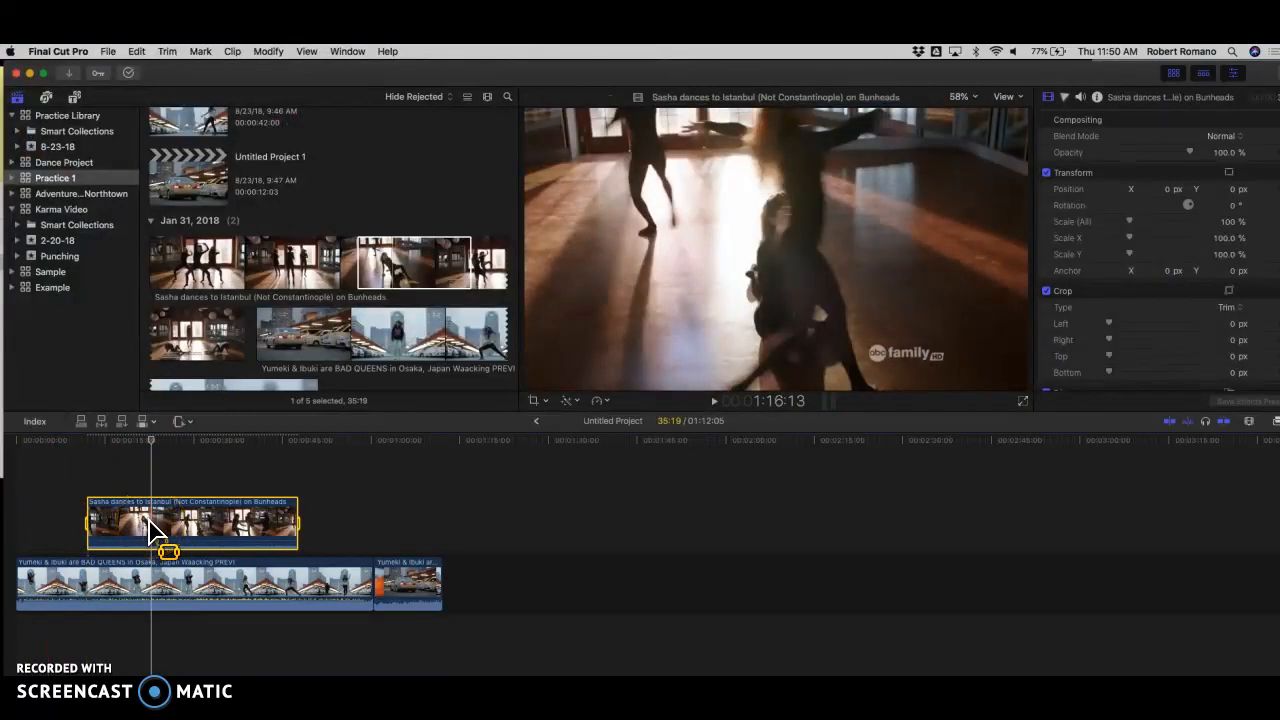
Play the timeline across the start of the connected Sasha clip to check which picture is shown over the overlap.
click(46, 514)
key(space)
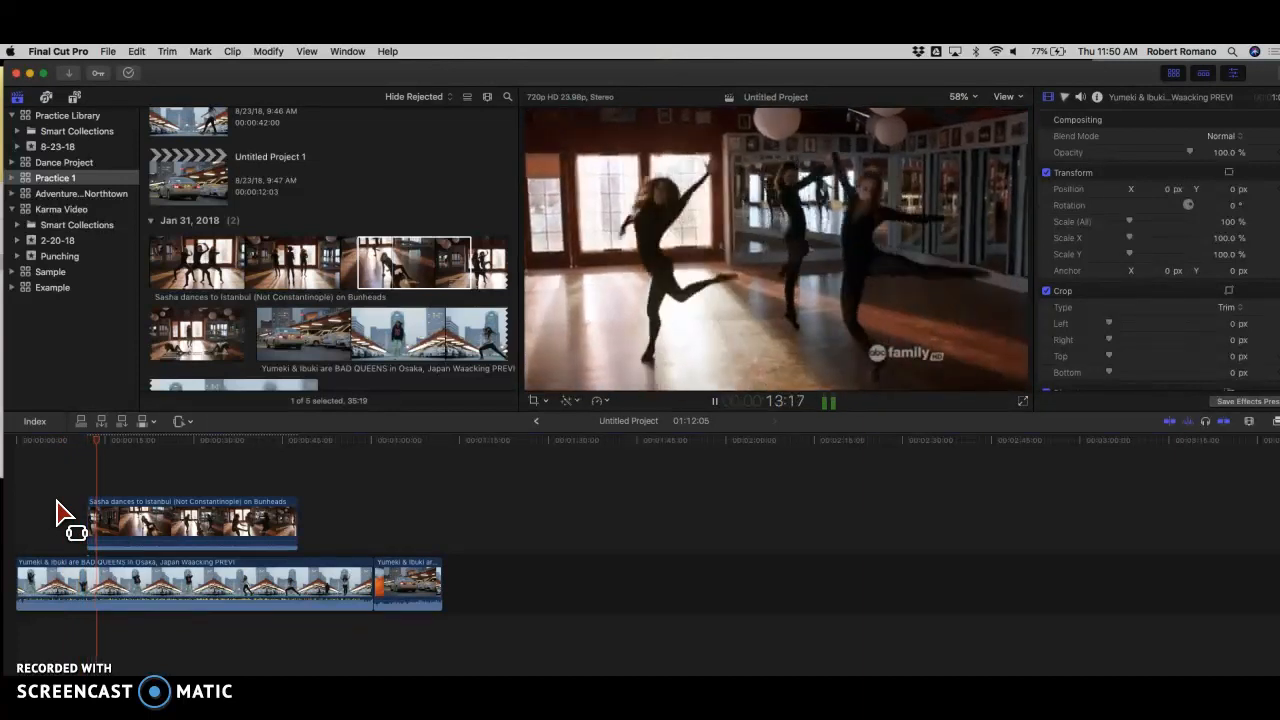
key(space)
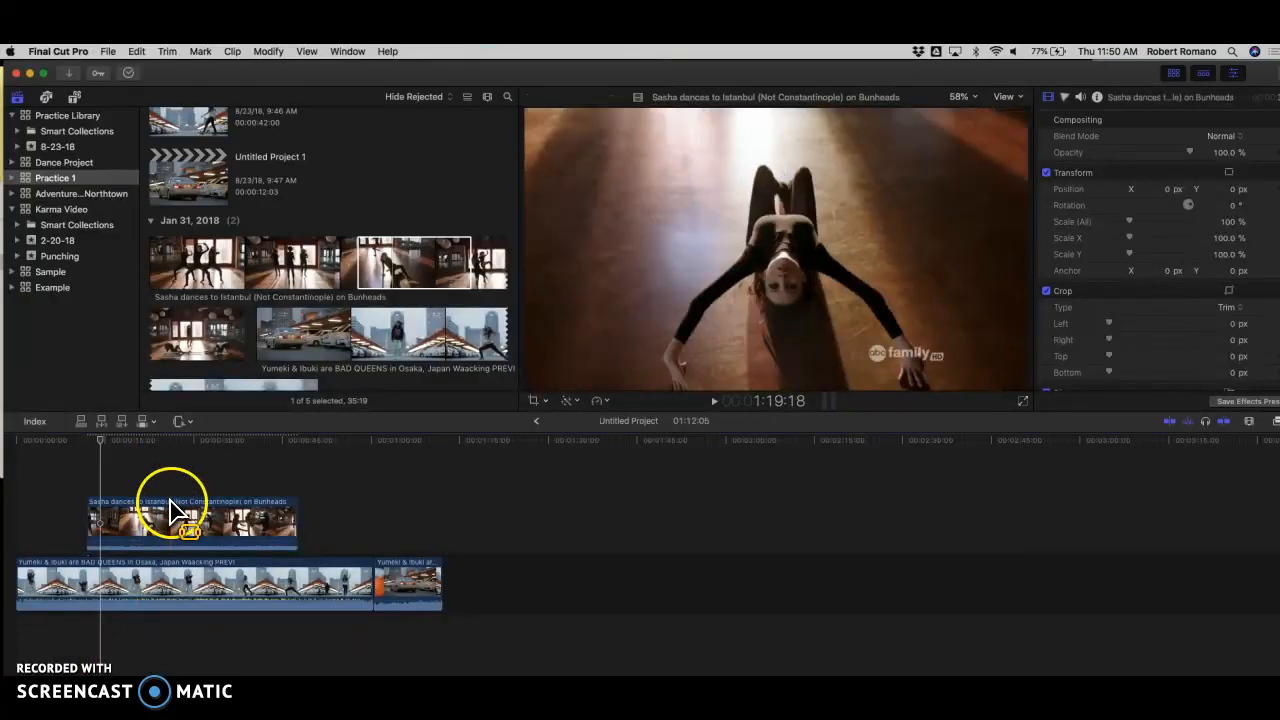
click(148, 458)
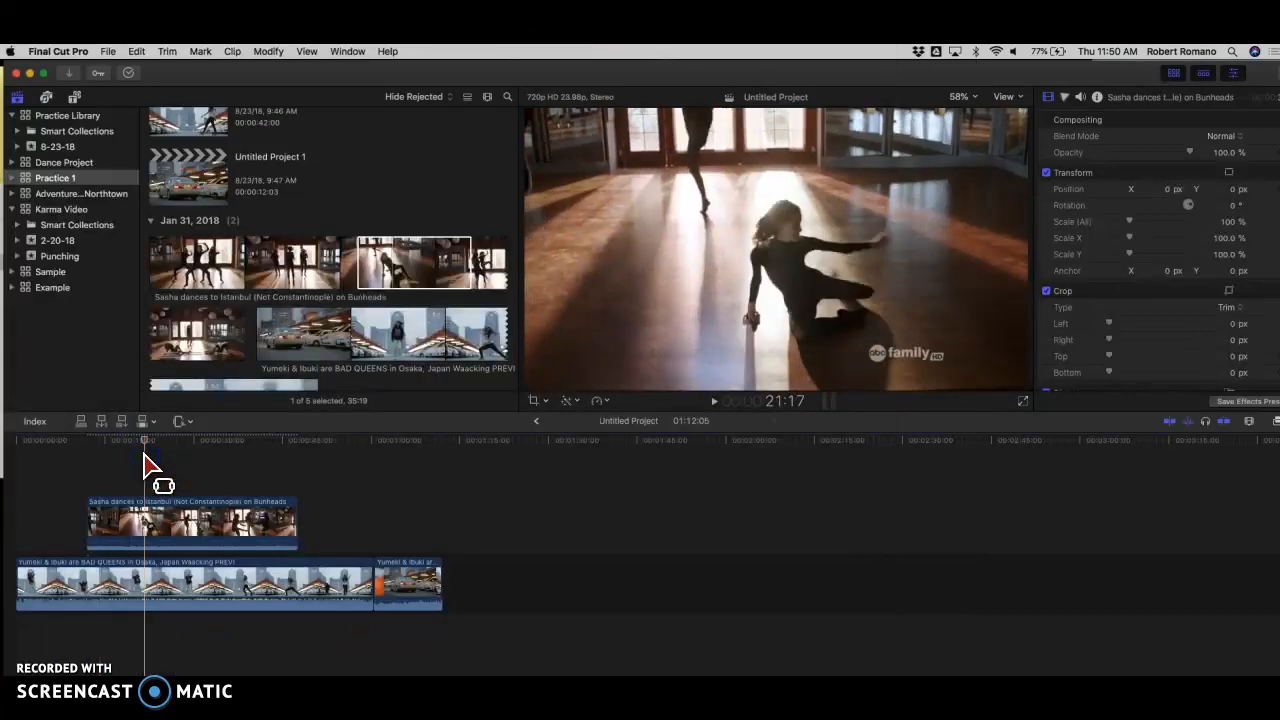
drag(140, 458, 77, 471)
key(space)
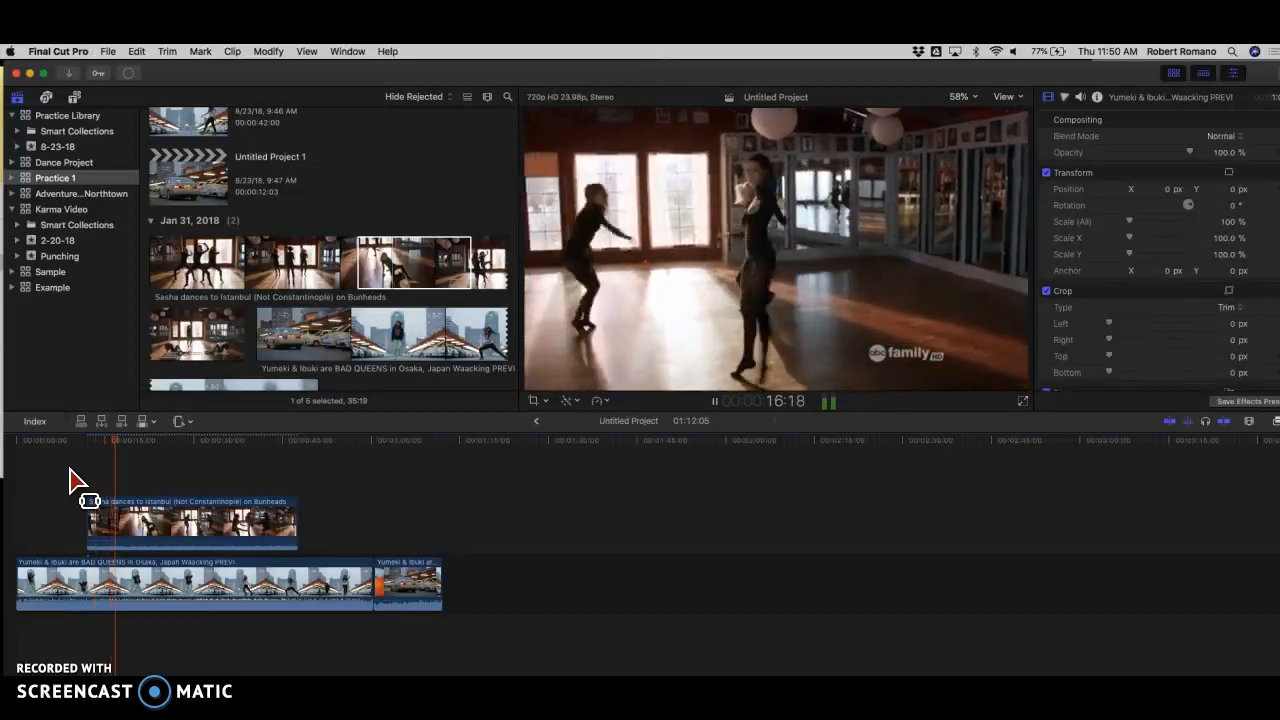
key(space)
Unmute the system sound, adjust its volume and play the timeline from about 6 seconds into the connected clip.
click(52, 486)
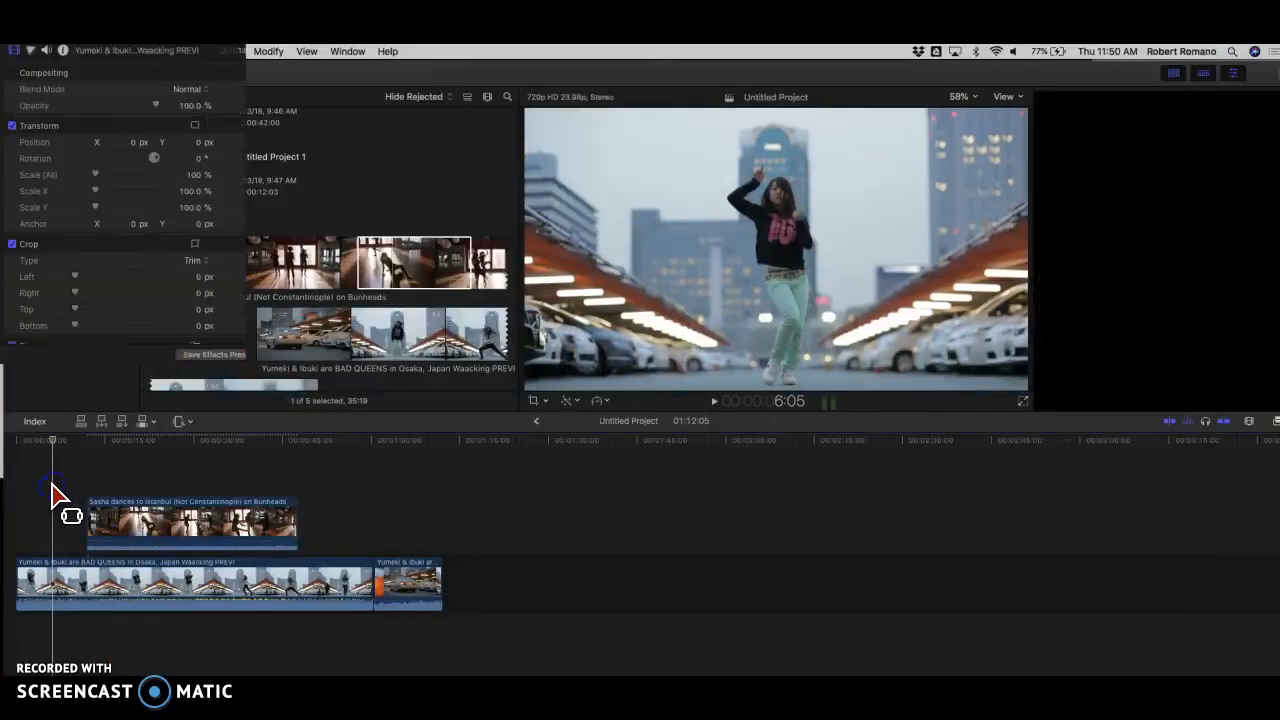
key(XF86AudioMute)
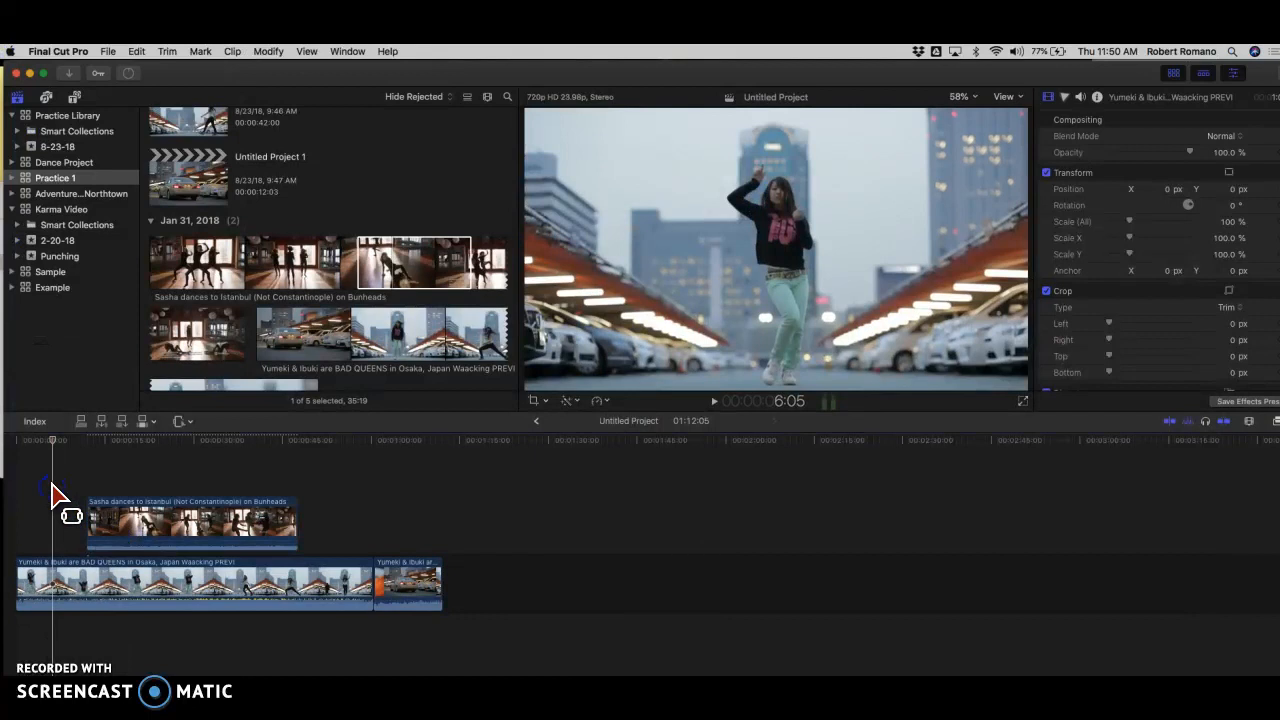
key(space)
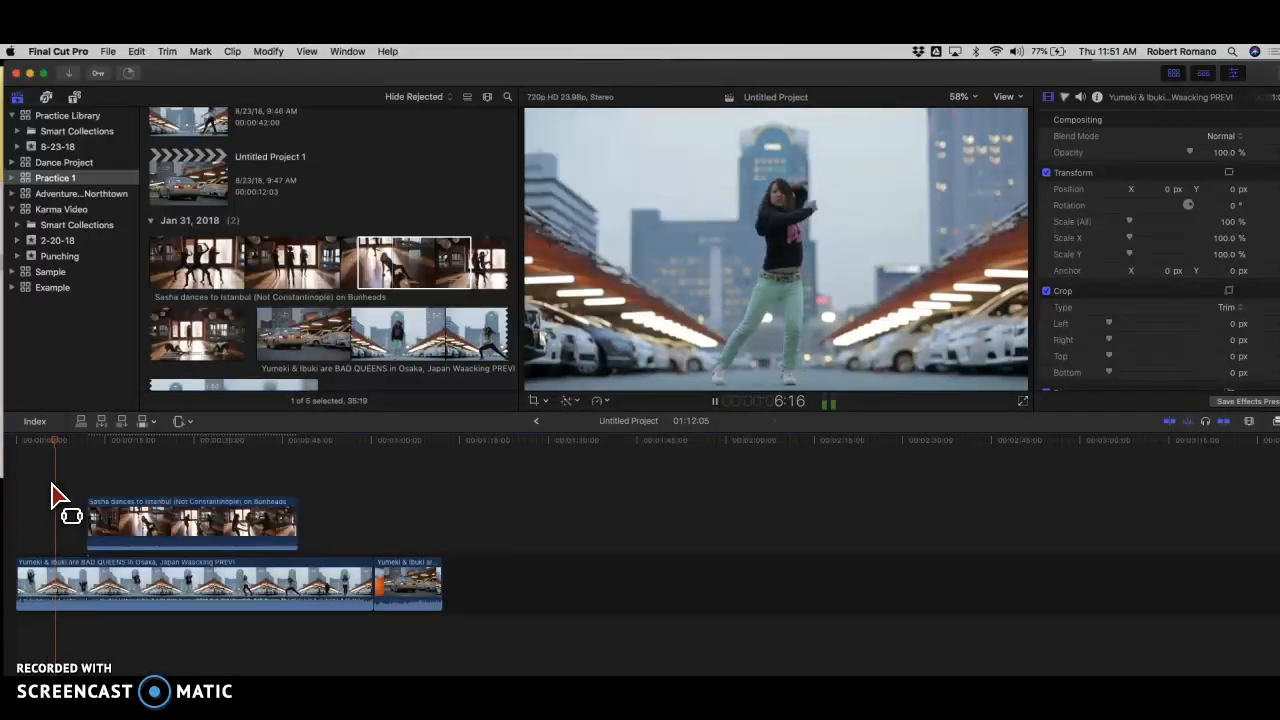
key(XF86AudioRaiseVolume)
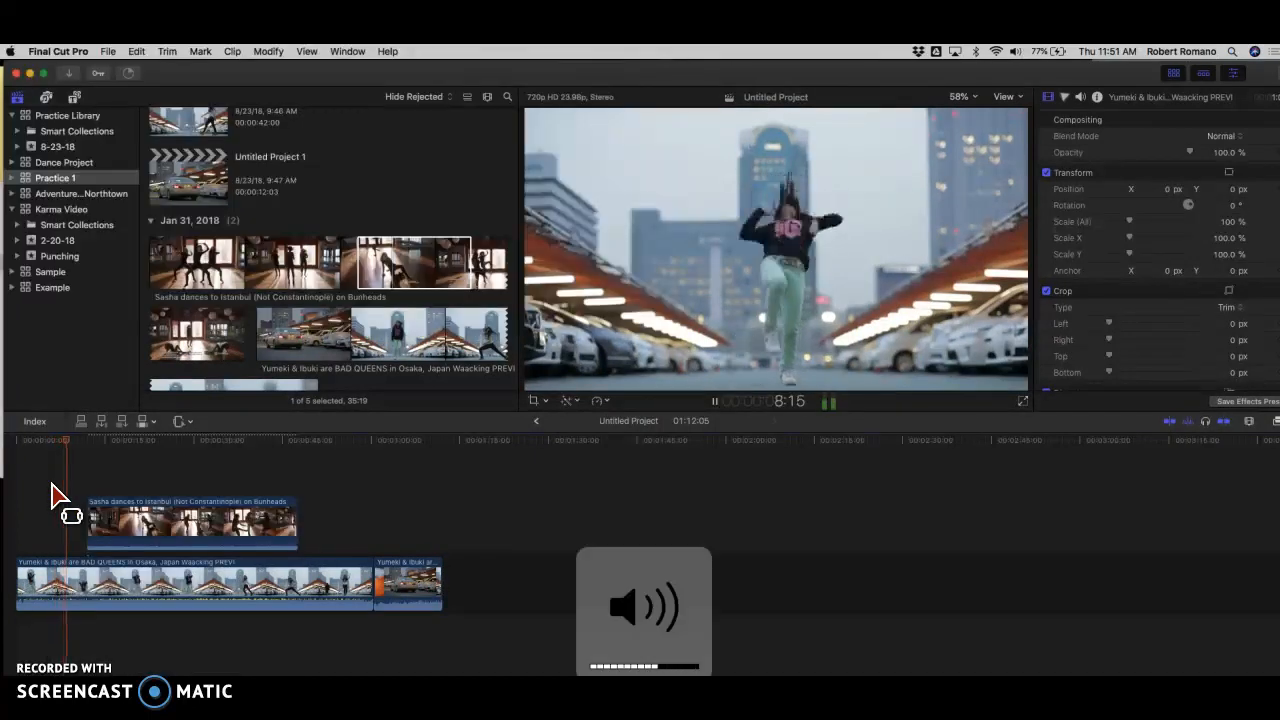
key(XF86AudioLowerVolume)
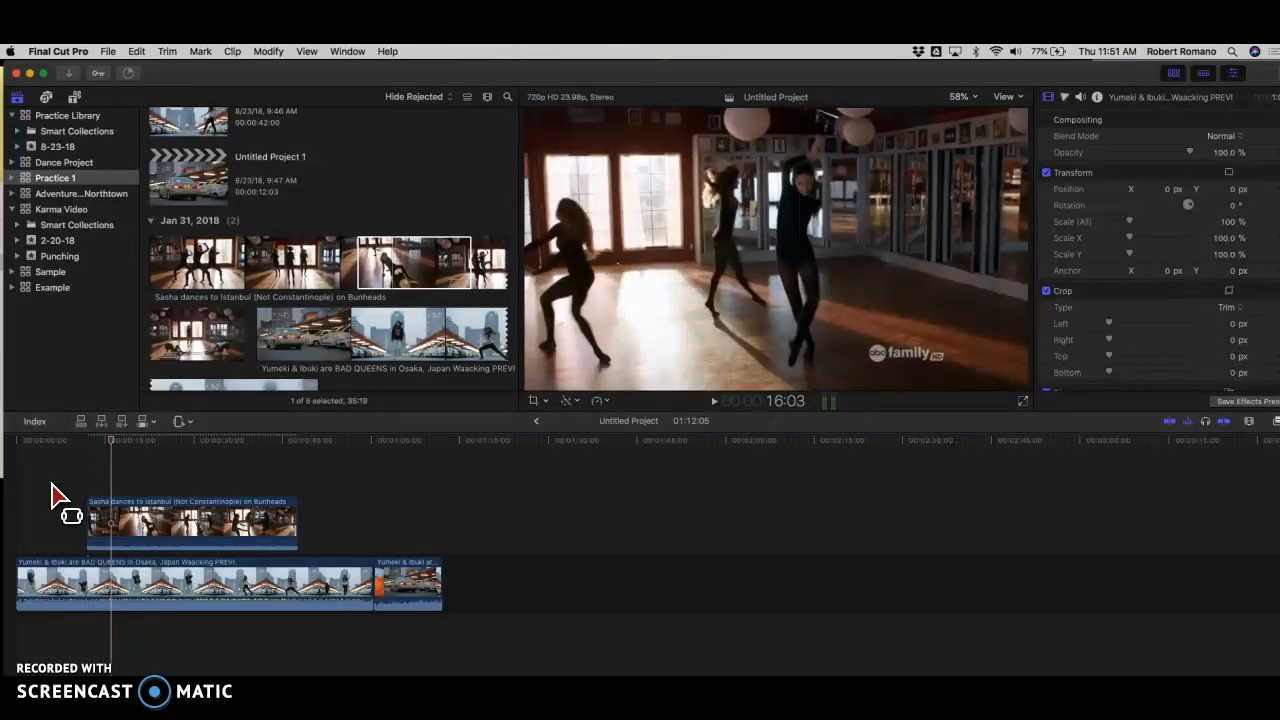
Raise the connected Sasha clip's audio level and play the overlap with the clip below it.
click(100, 514)
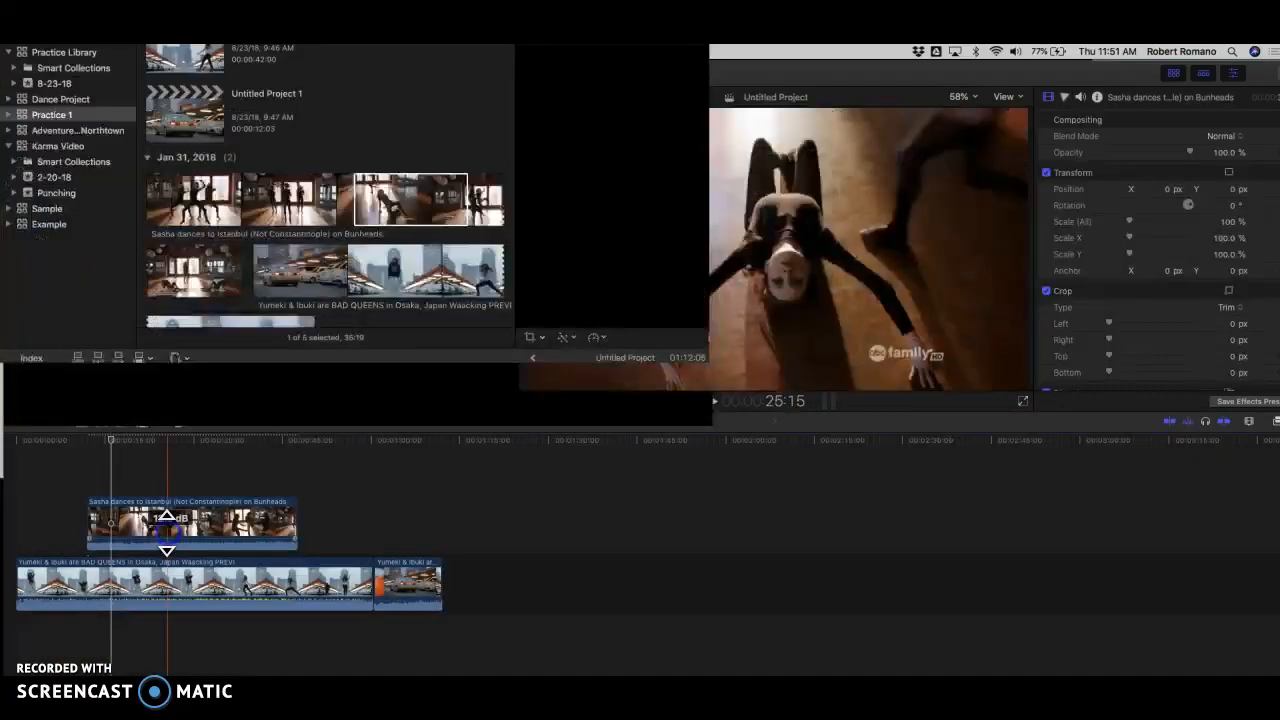
click(67, 525)
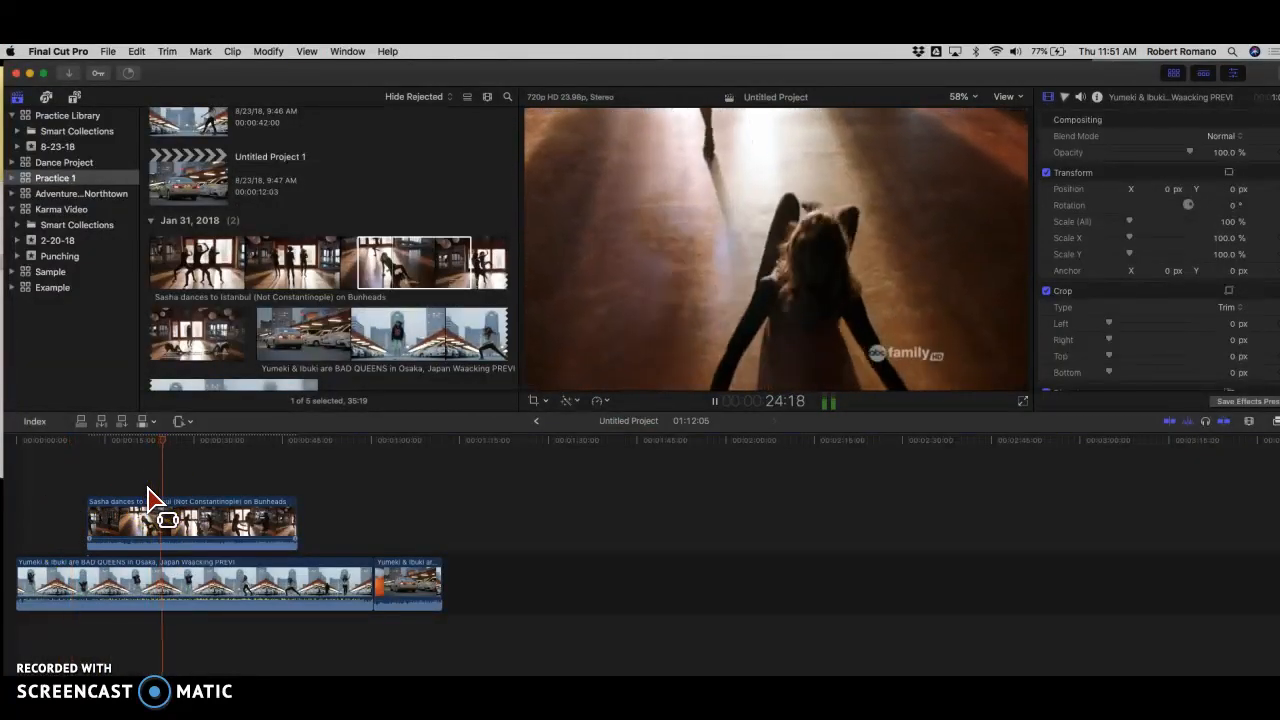
key(space)
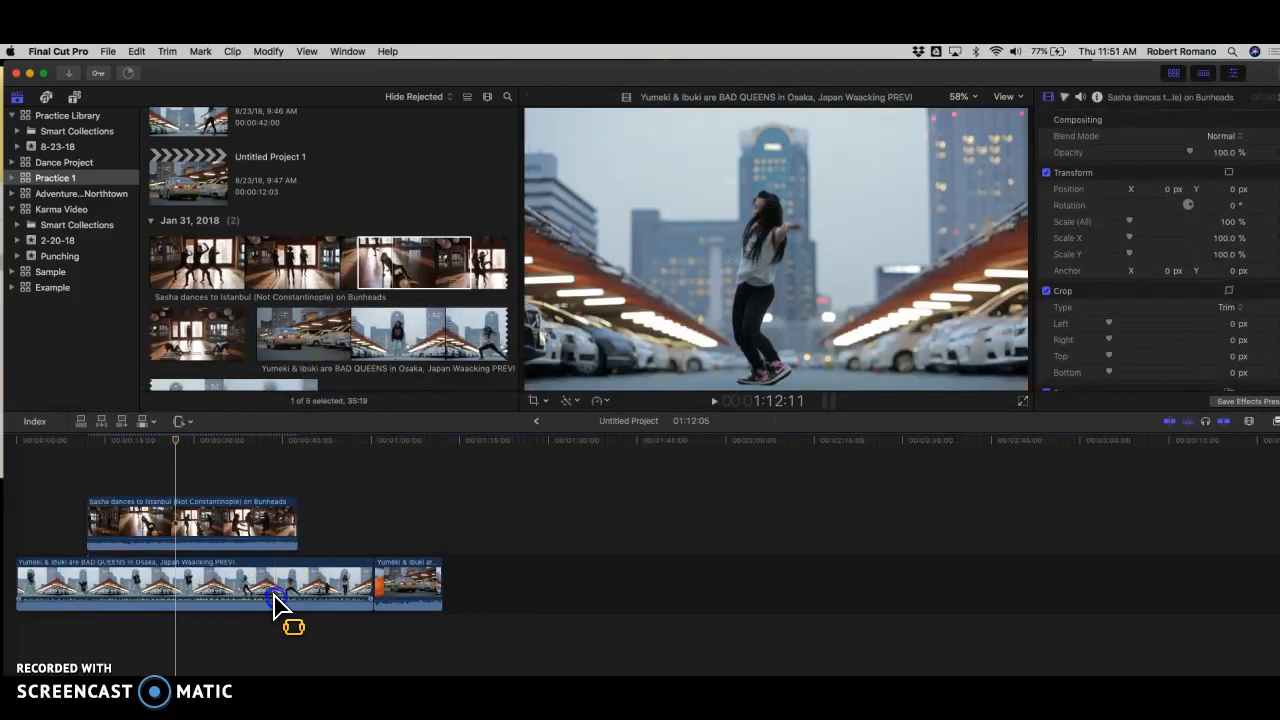
Lower the audio level of the first Yumeki & Ibuki clip and replay the overlap.
click(273, 600)
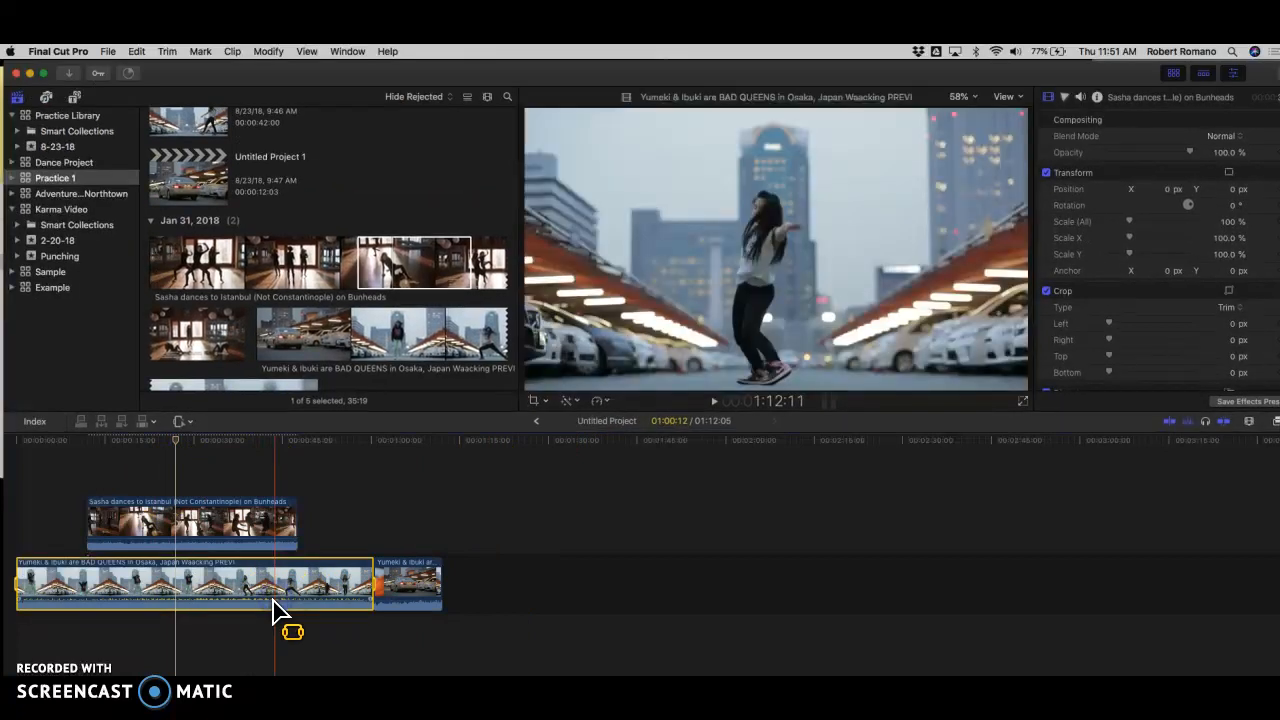
click(97, 495)
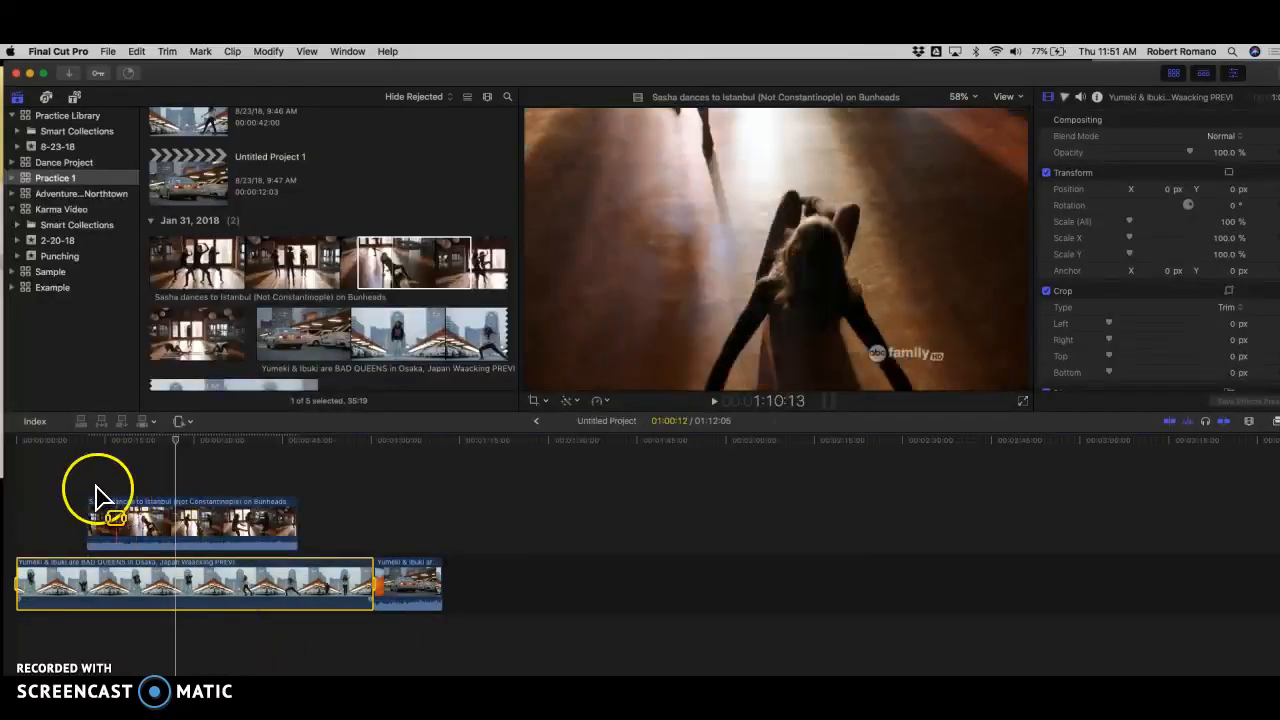
key(space)
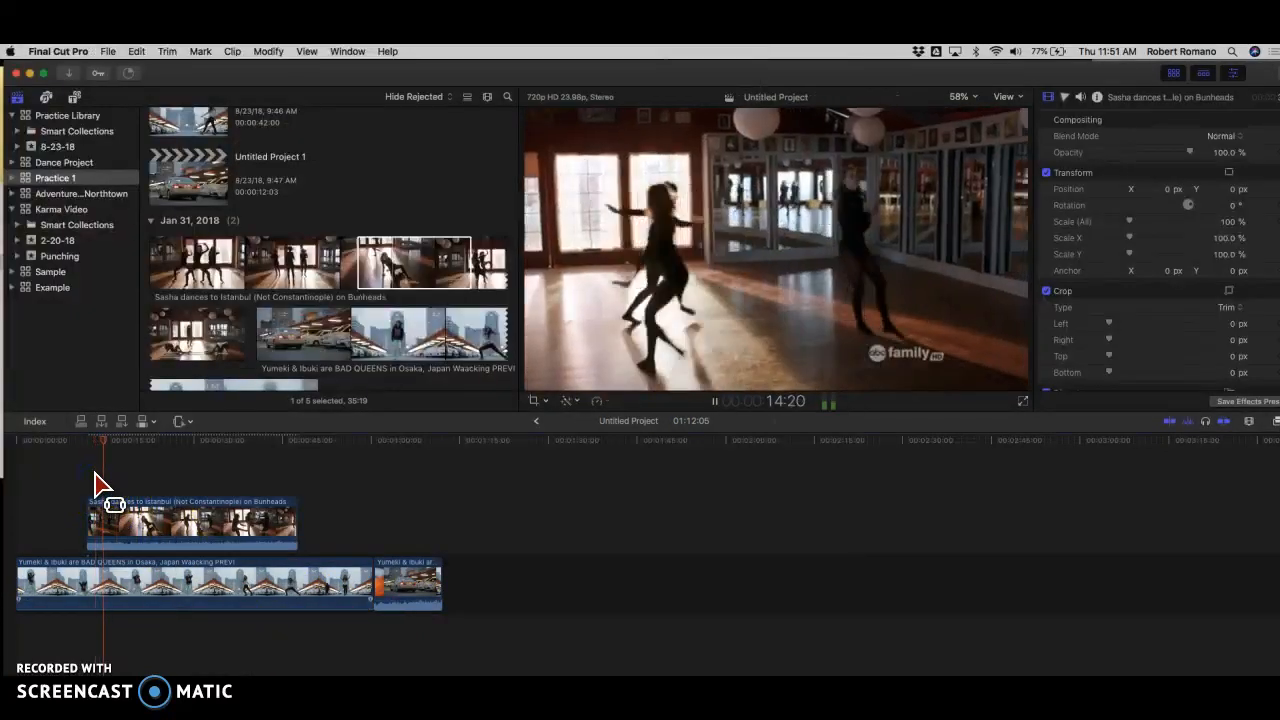
Rebalance the overlapping audio by lowering the first Yumeki & Ibuki clip's level further and raising the connected Sasha clip's level.
click(212, 598)
key(space)
drag(214, 597, 212, 602)
key(space)
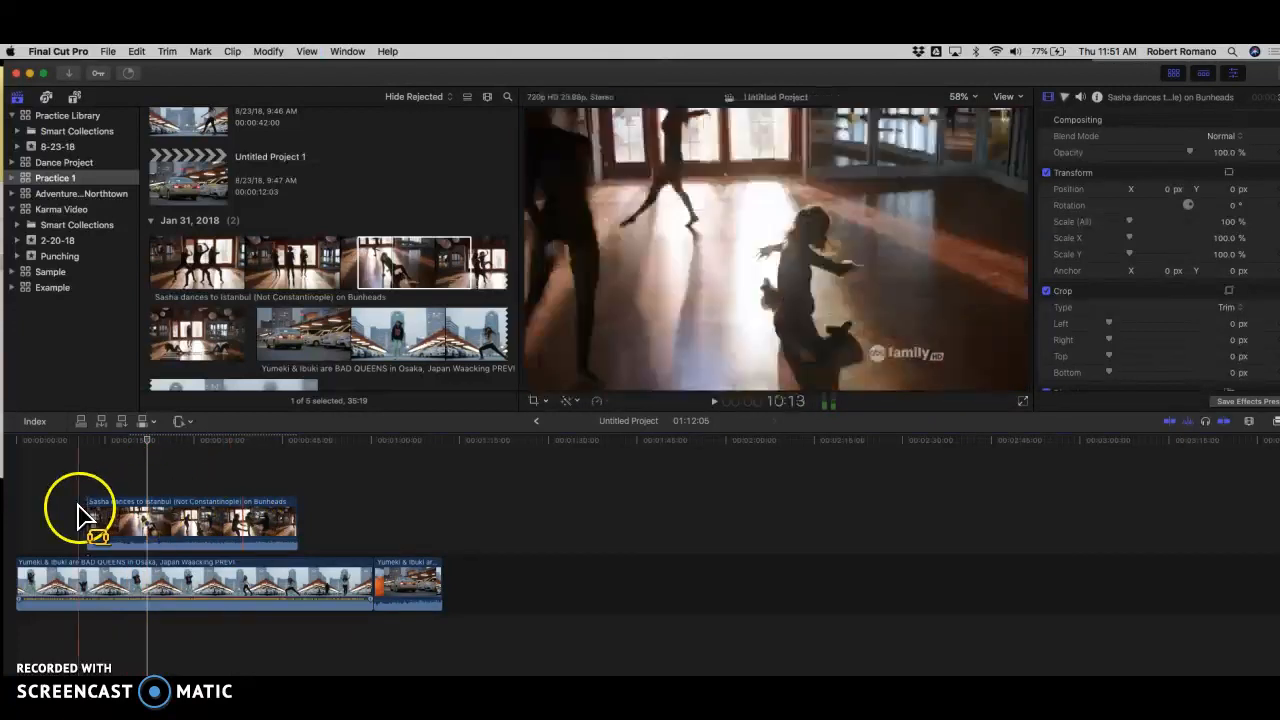
drag(143, 599, 141, 609)
click(72, 503)
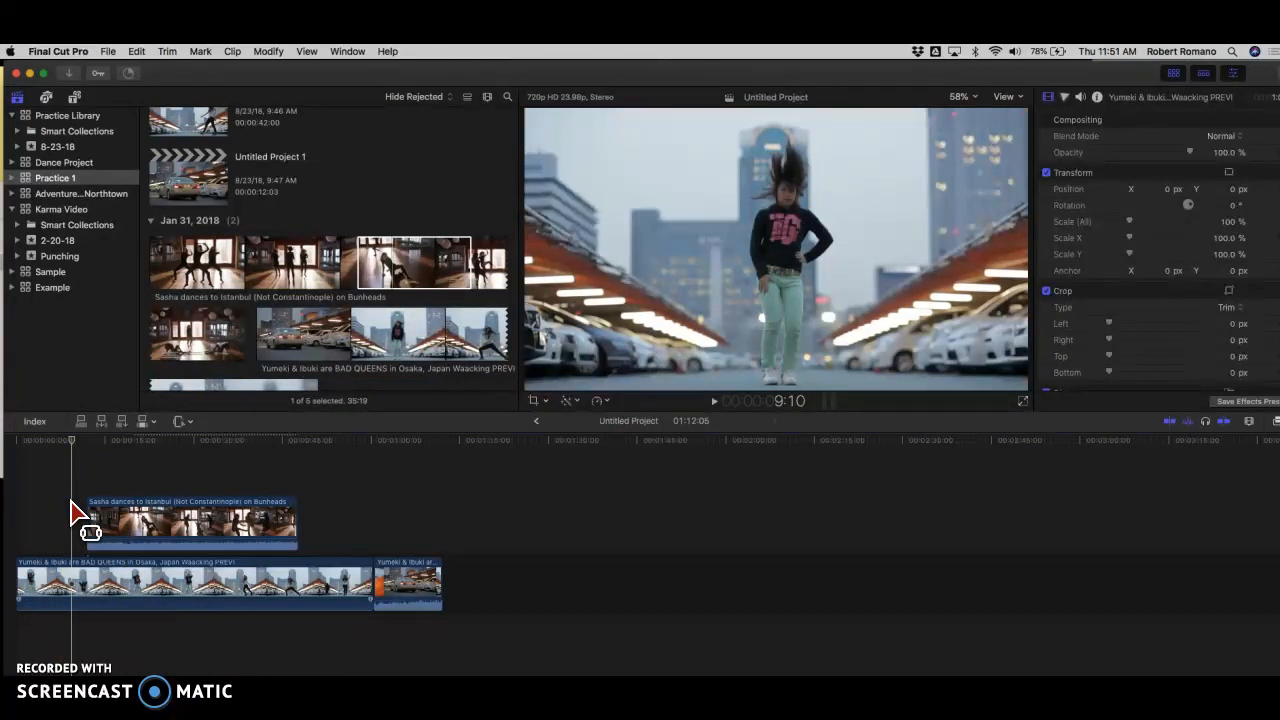
drag(152, 542, 151, 538)
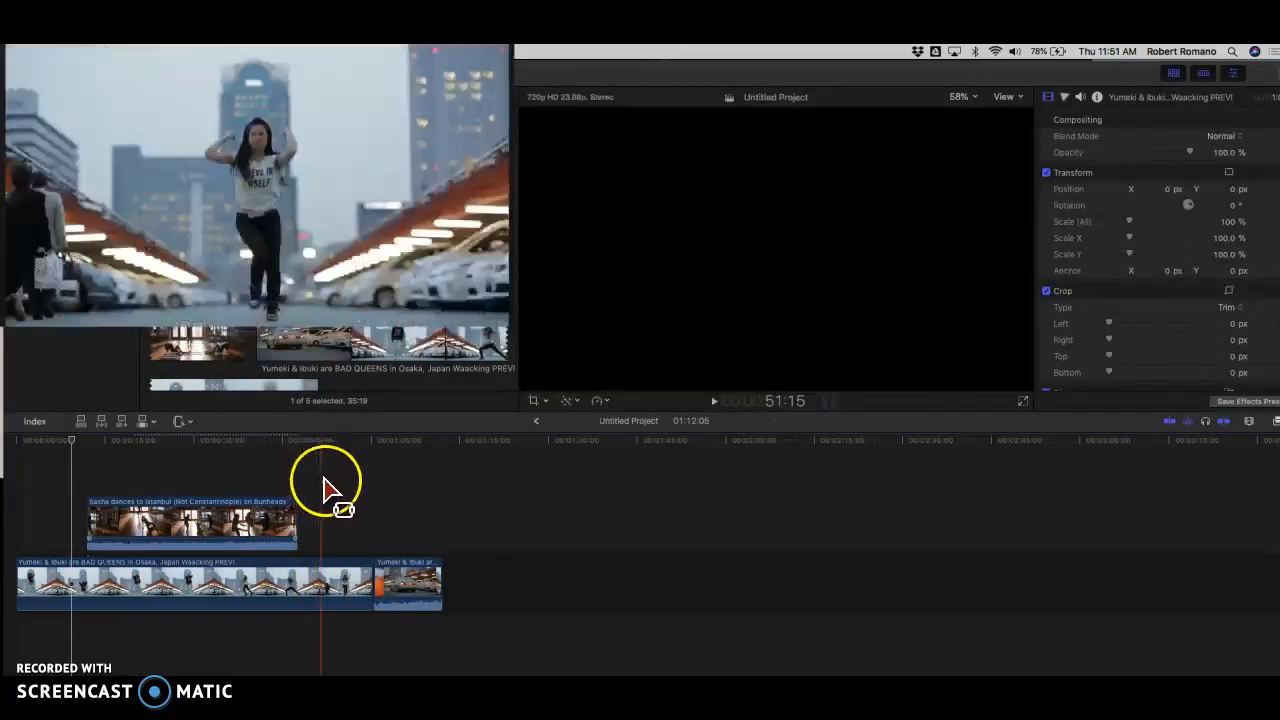
Play the timeline from about 52 seconds, past the connected clip, to check the first clip's lowered audio.
click(325, 487)
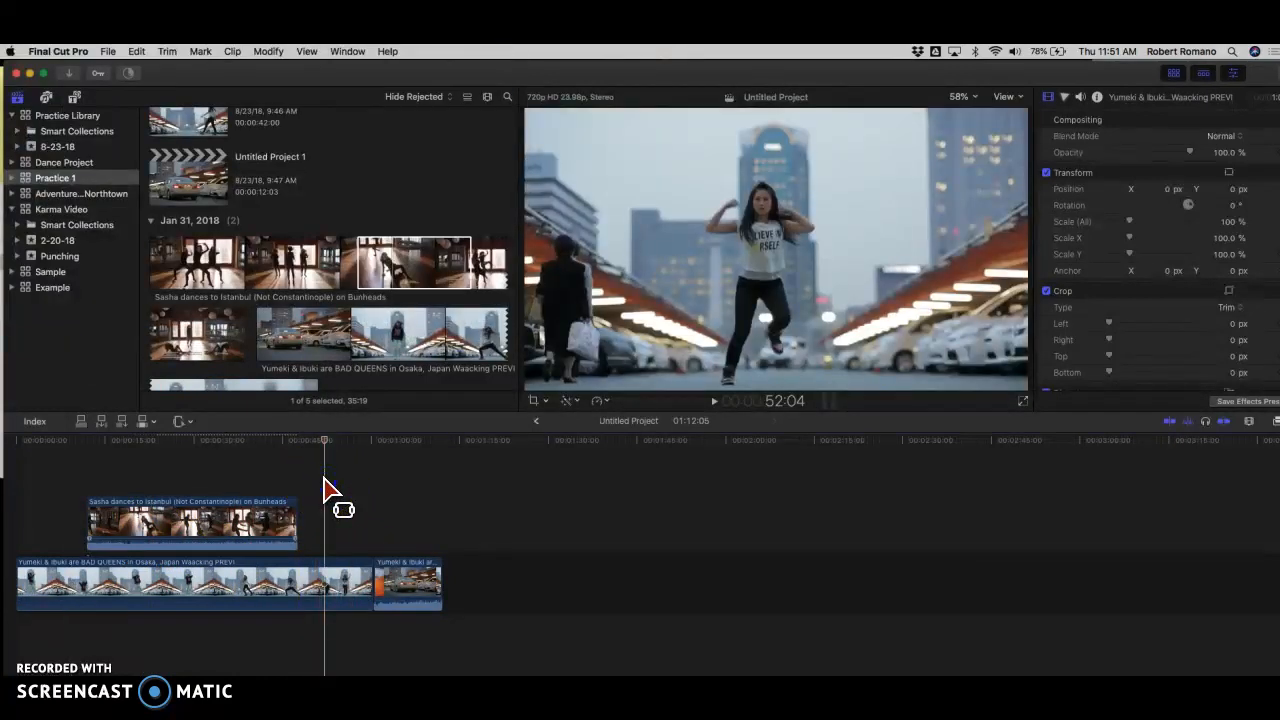
key(space)
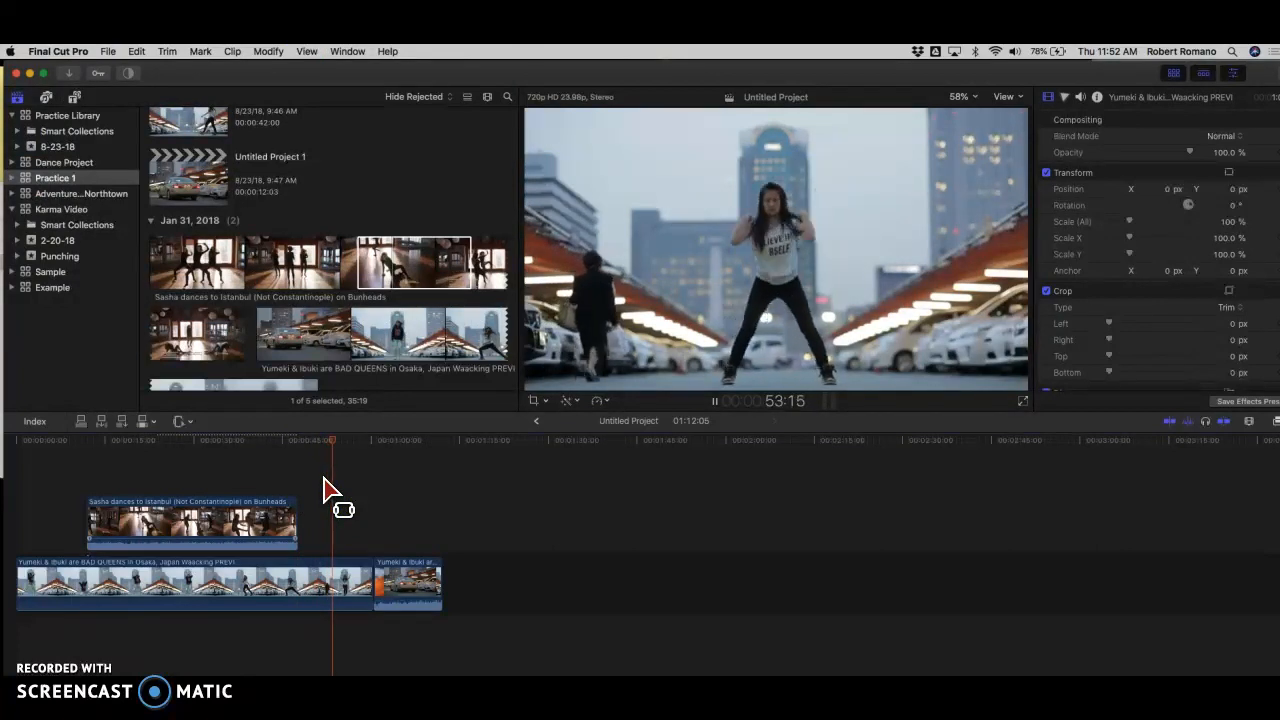
key(space)
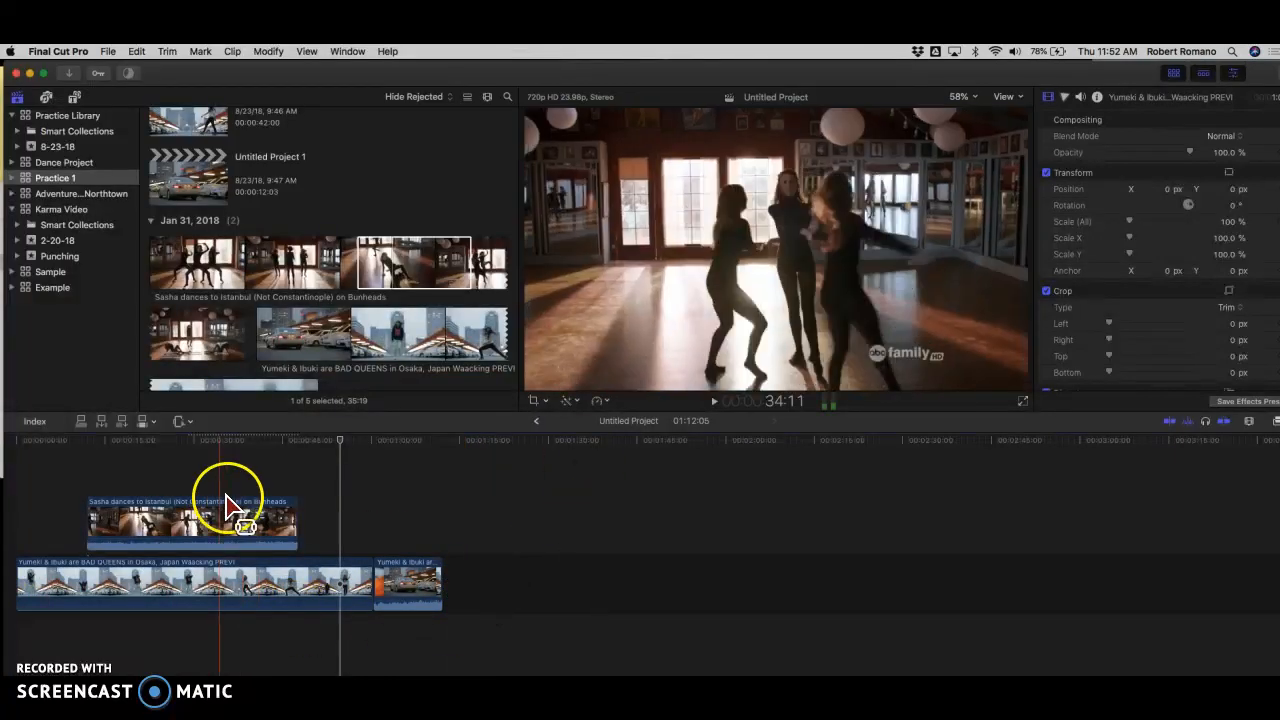
Try moving the connected Sasha clip to other places above and after the main timeline clips.
drag(228, 505, 203, 528)
click(329, 520)
click(406, 491)
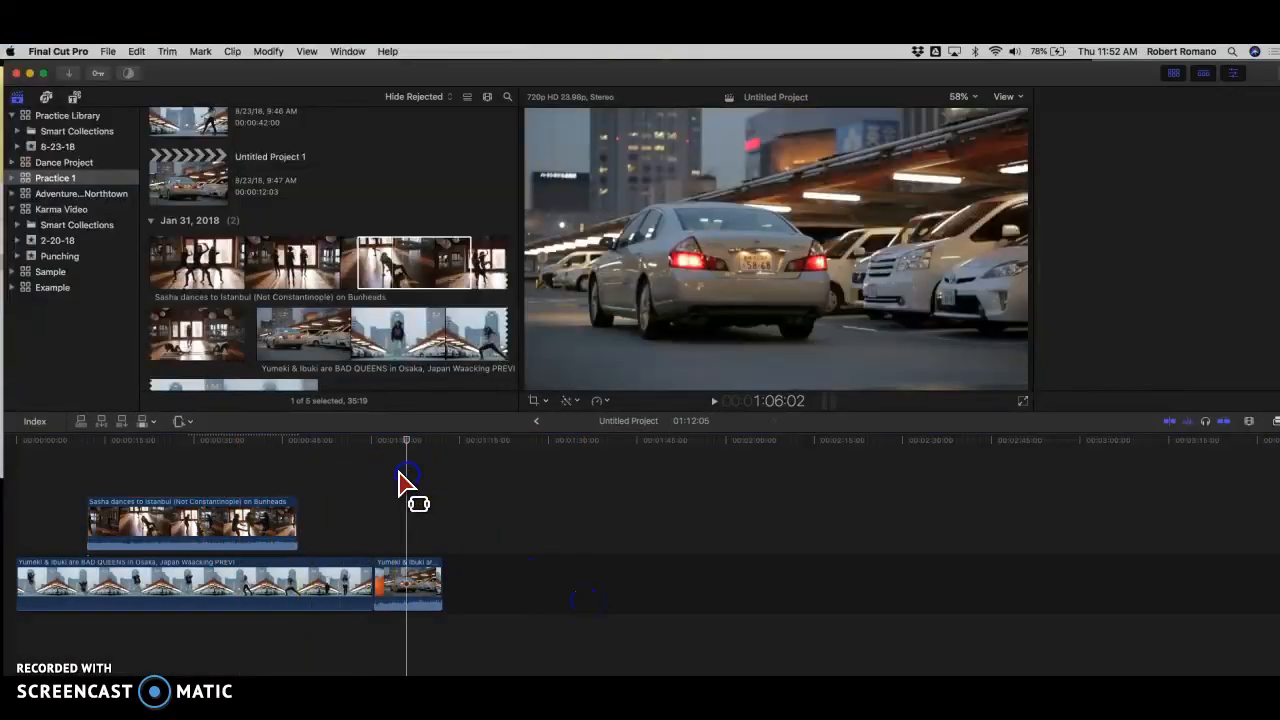
click(186, 523)
drag(157, 522, 554, 551)
click(226, 490)
click(193, 530)
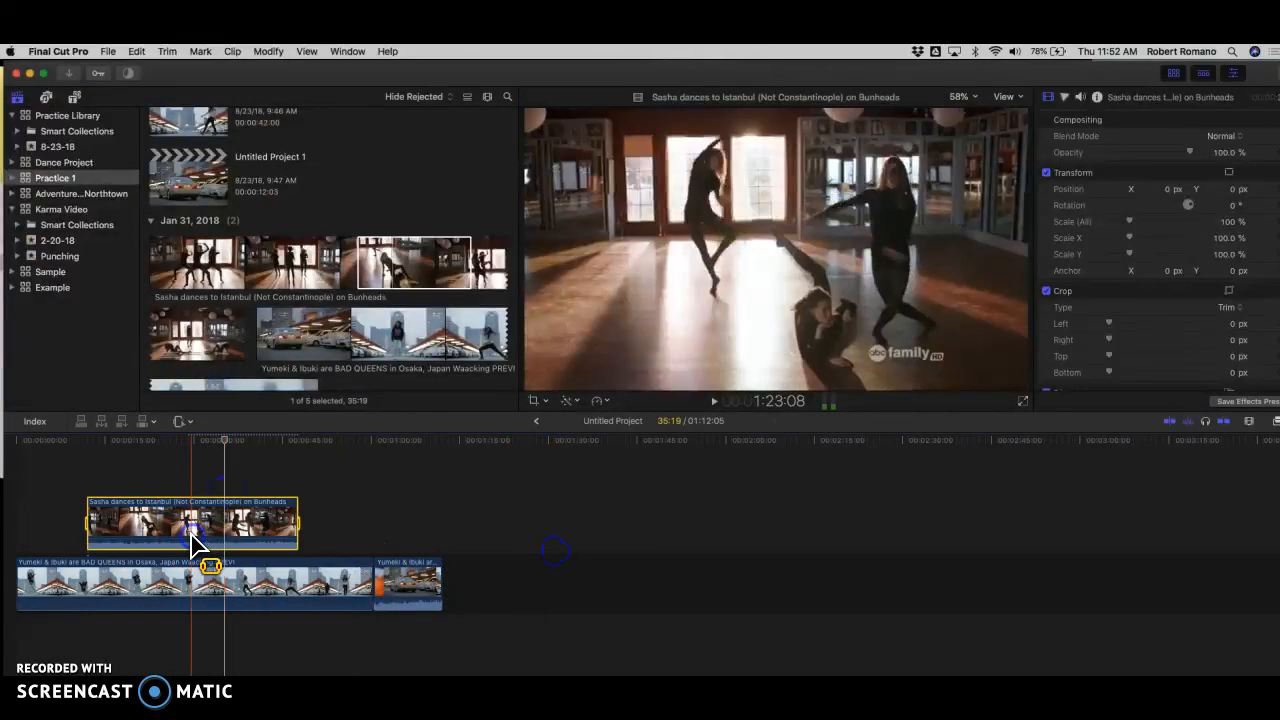
drag(179, 523, 369, 467)
click(449, 525)
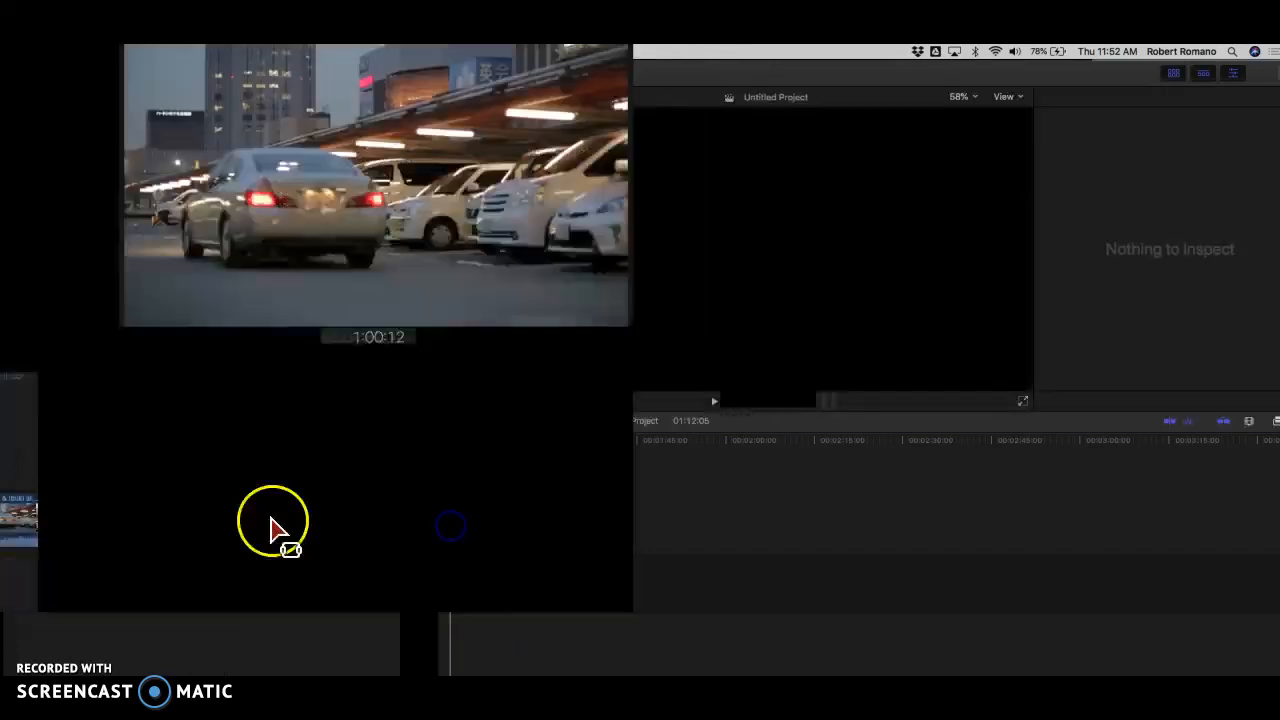
click(151, 524)
click(114, 588)
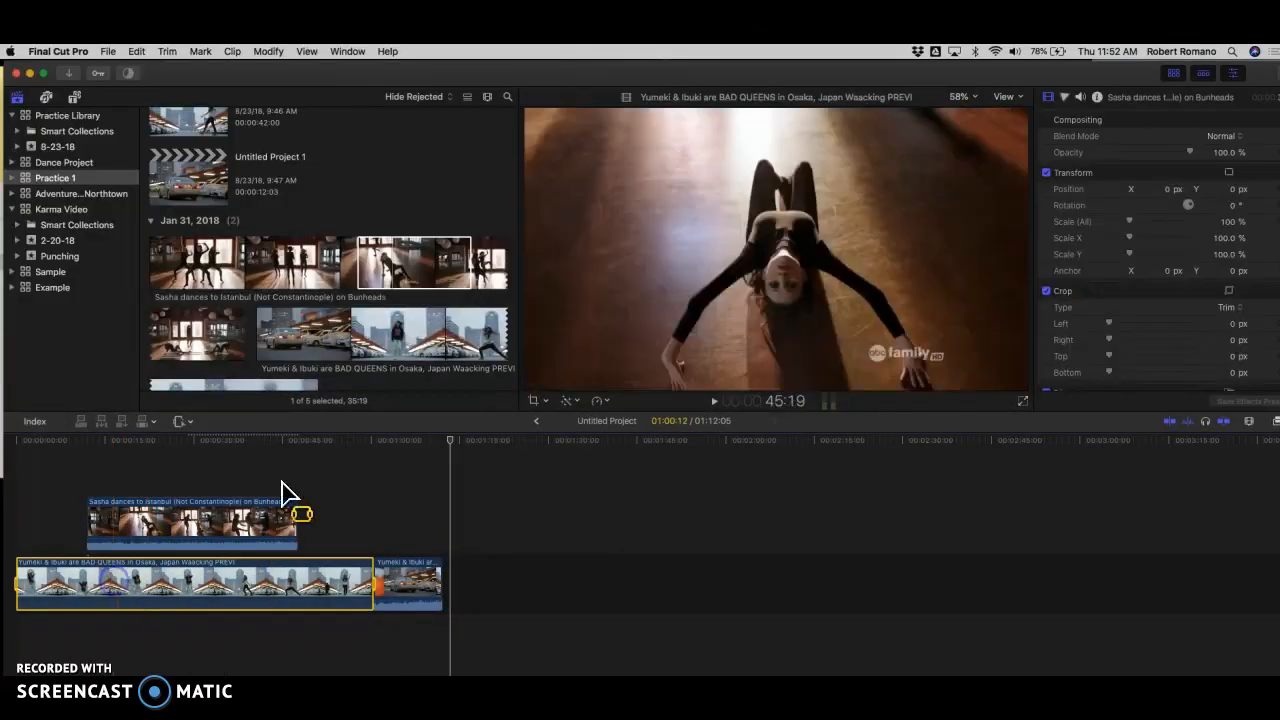
drag(281, 598, 406, 512)
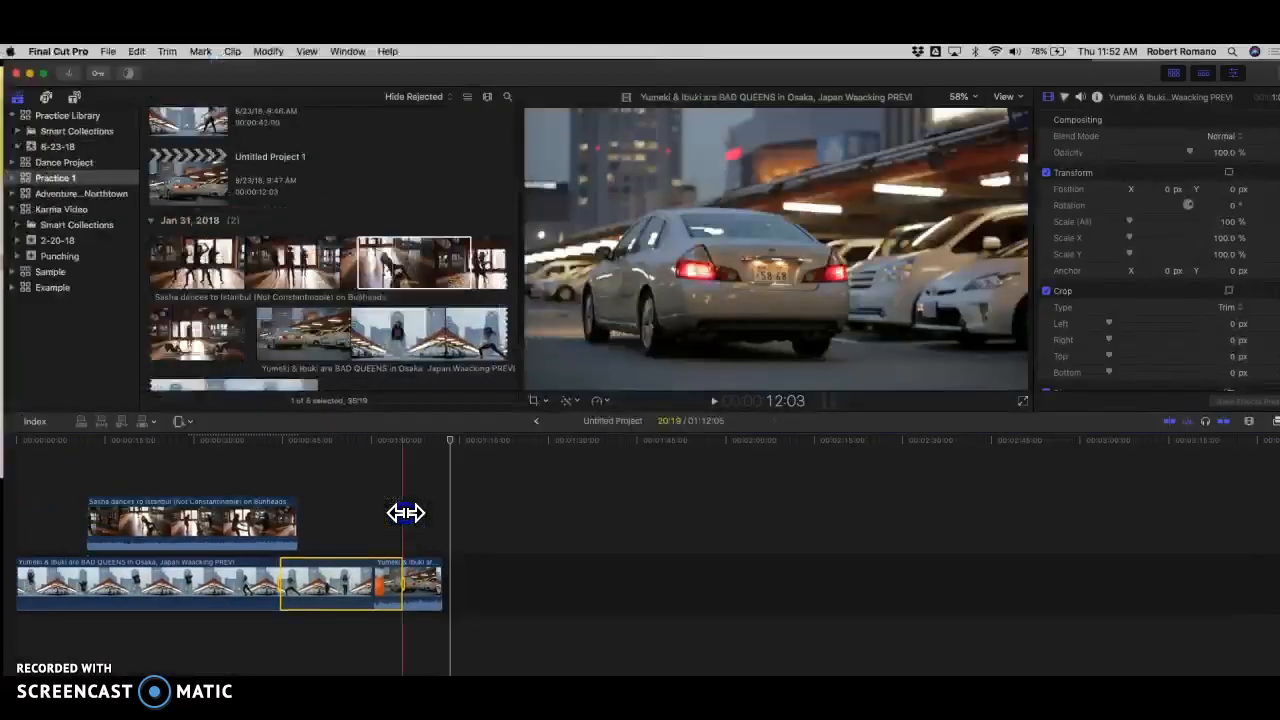
click(514, 519)
click(271, 257)
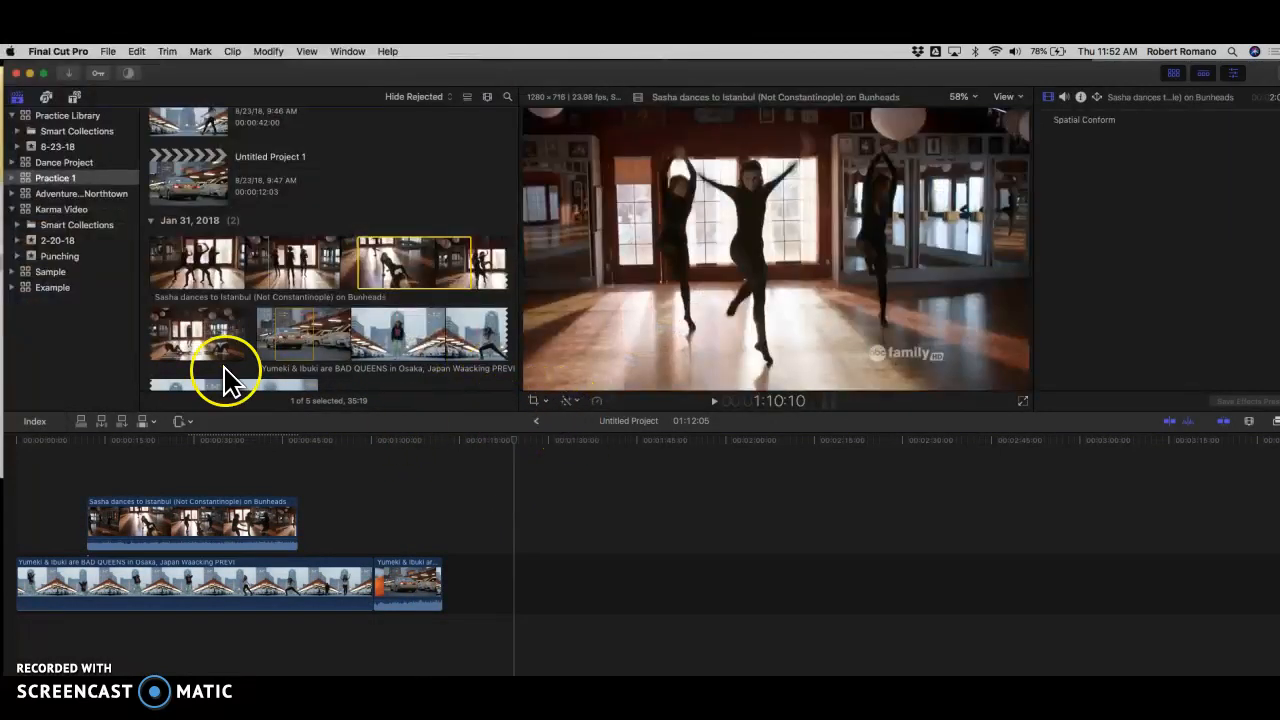
click(529, 645)
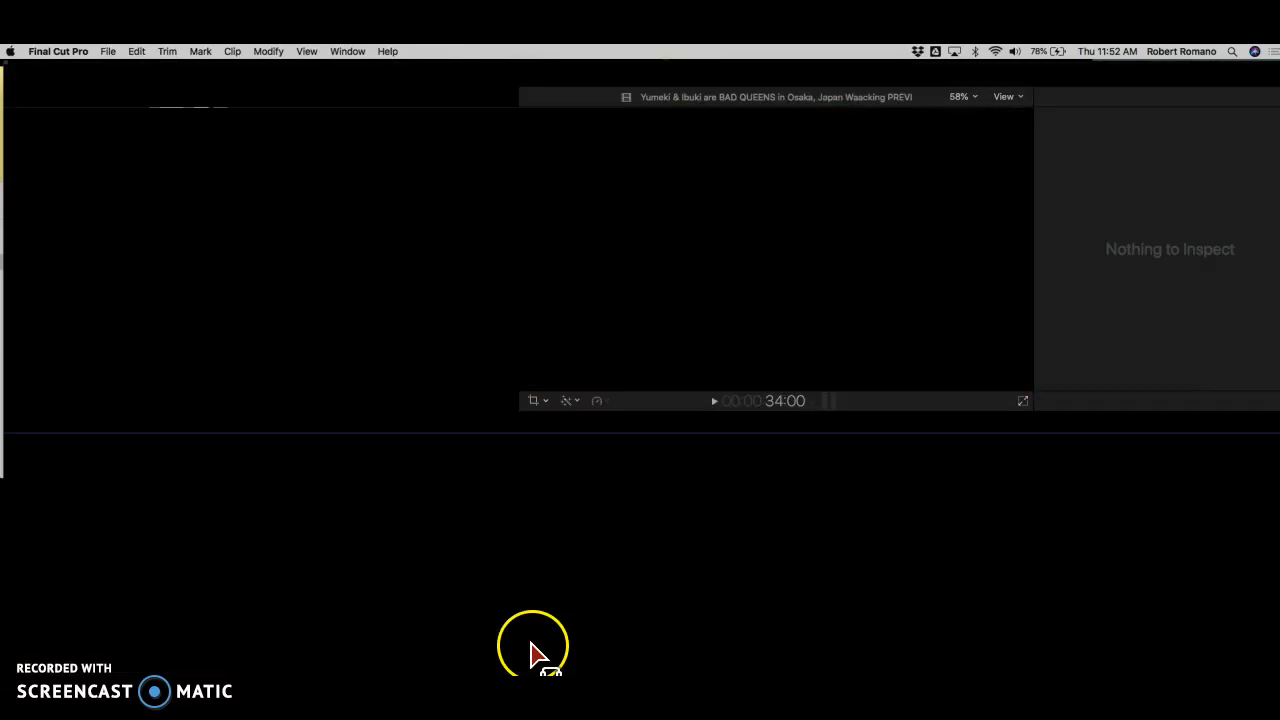
Delete the connected Sasha clip above the first Yumeki & Ibuki clip, leaving nothing selected in the timeline.
click(310, 511)
click(236, 531)
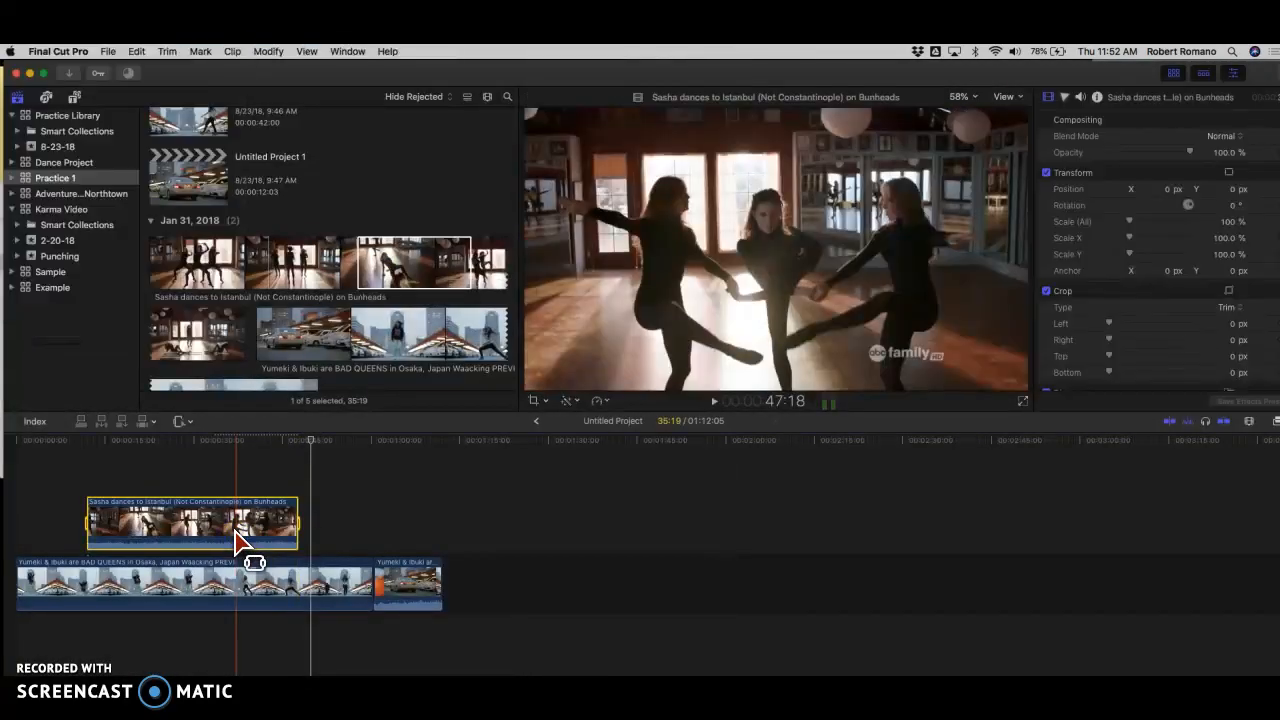
click(395, 543)
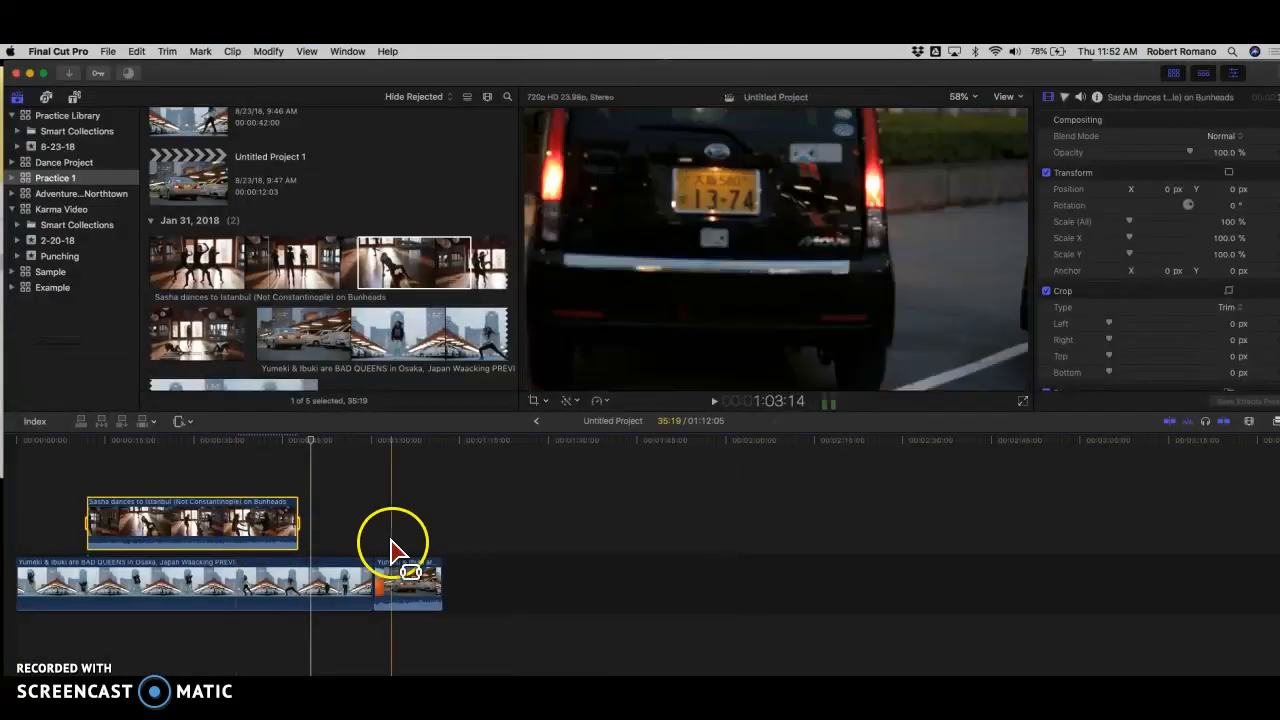
click(195, 530)
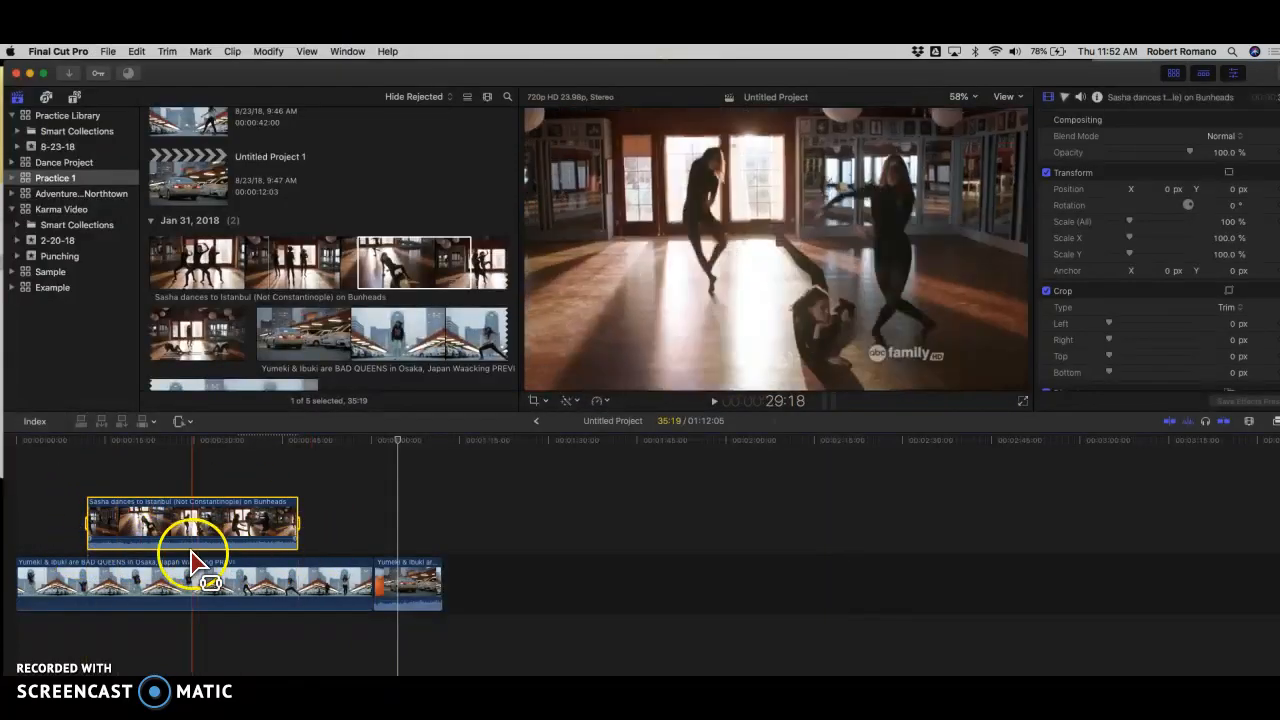
key(Delete)
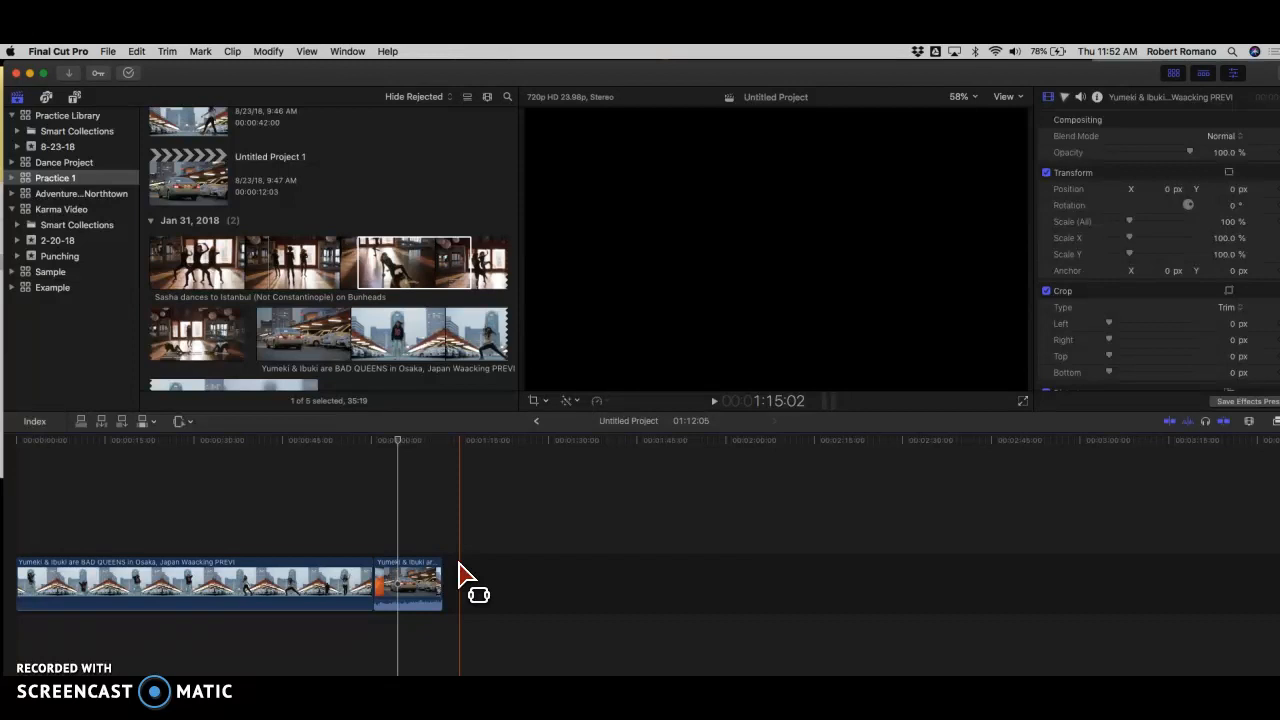
click(458, 575)
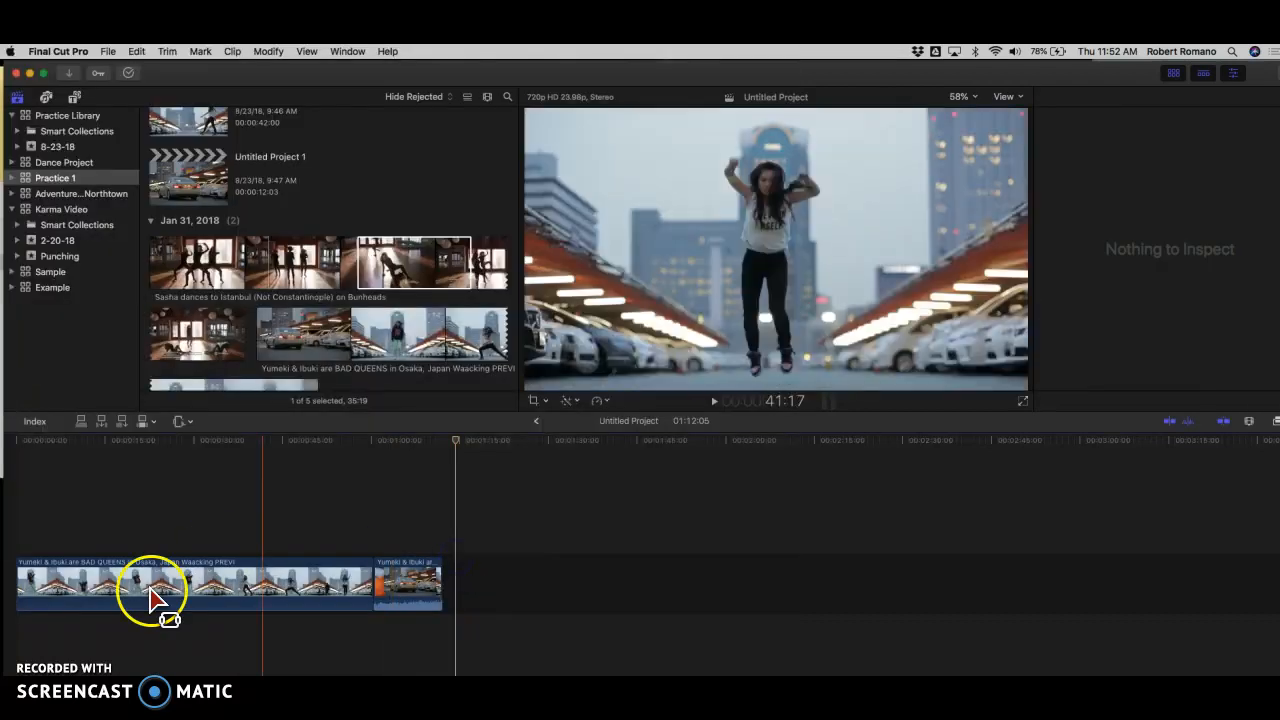